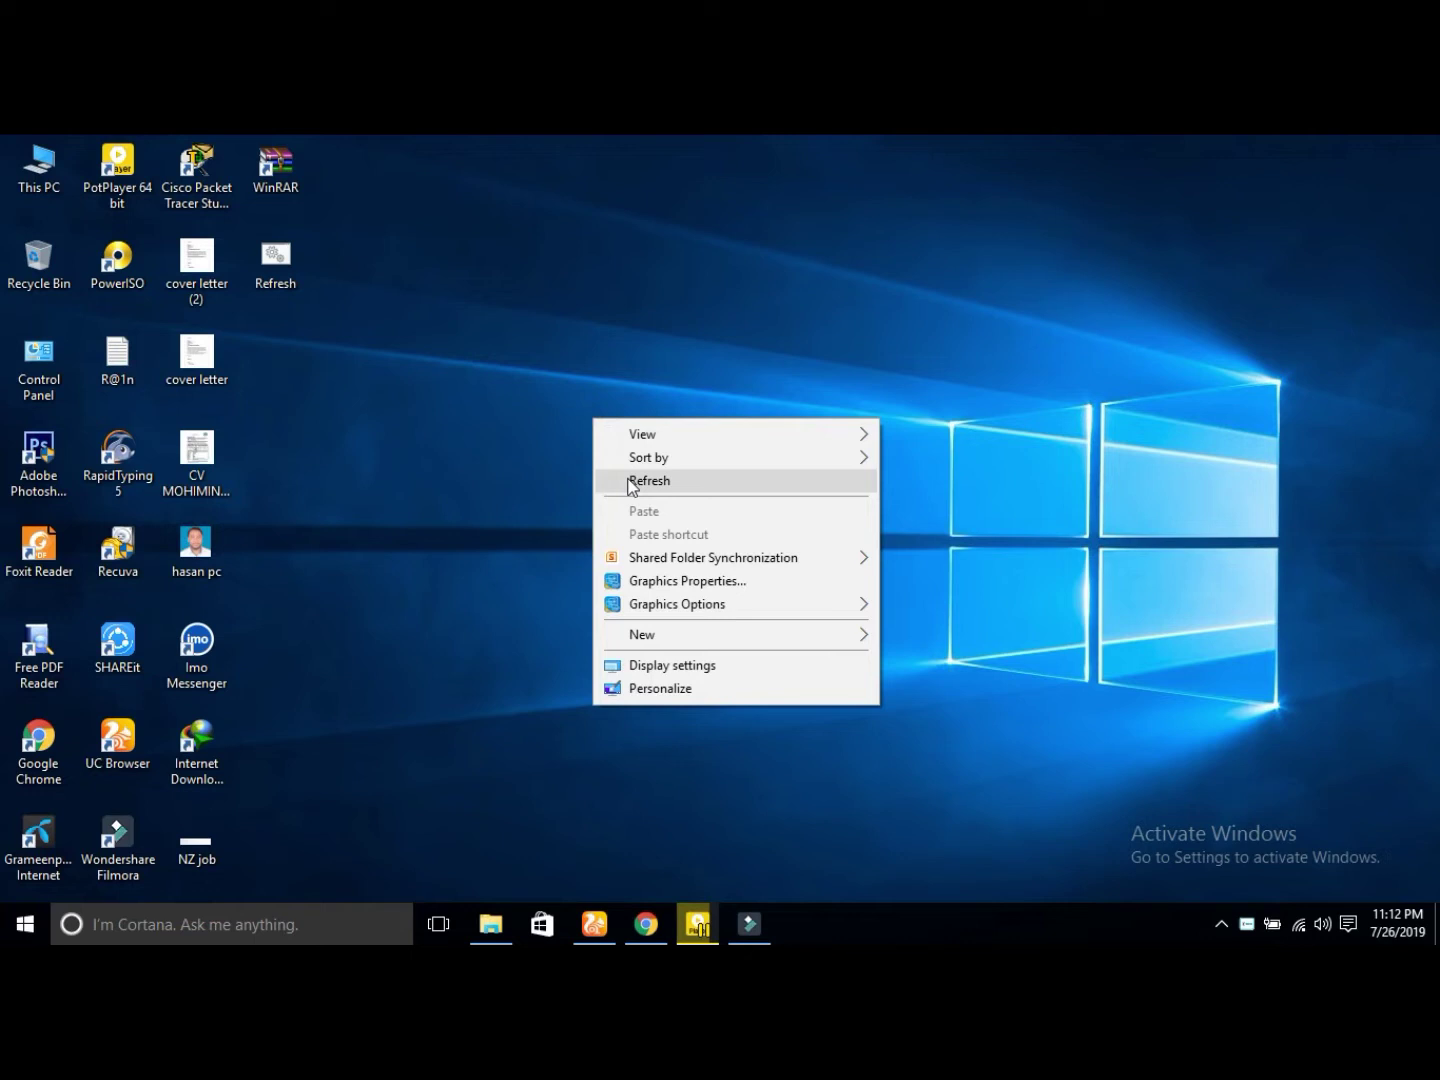
pyautogui.click(630, 485)
pyautogui.rightClick(584, 433)
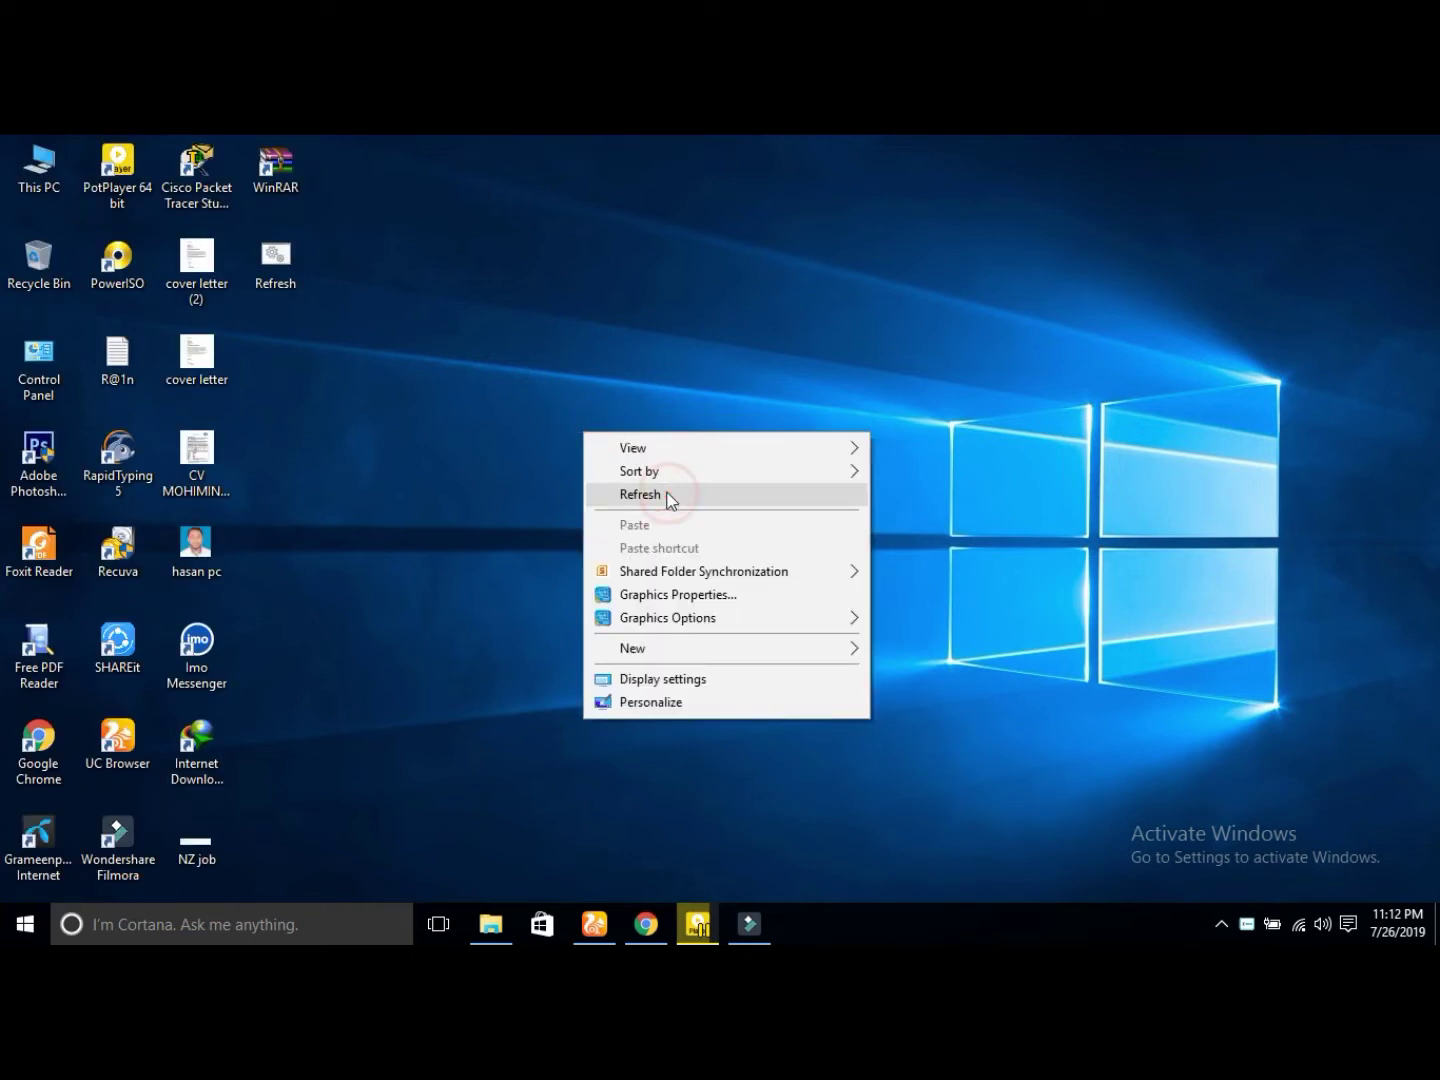
pyautogui.click(667, 495)
pyautogui.rightClick(516, 434)
pyautogui.click(599, 497)
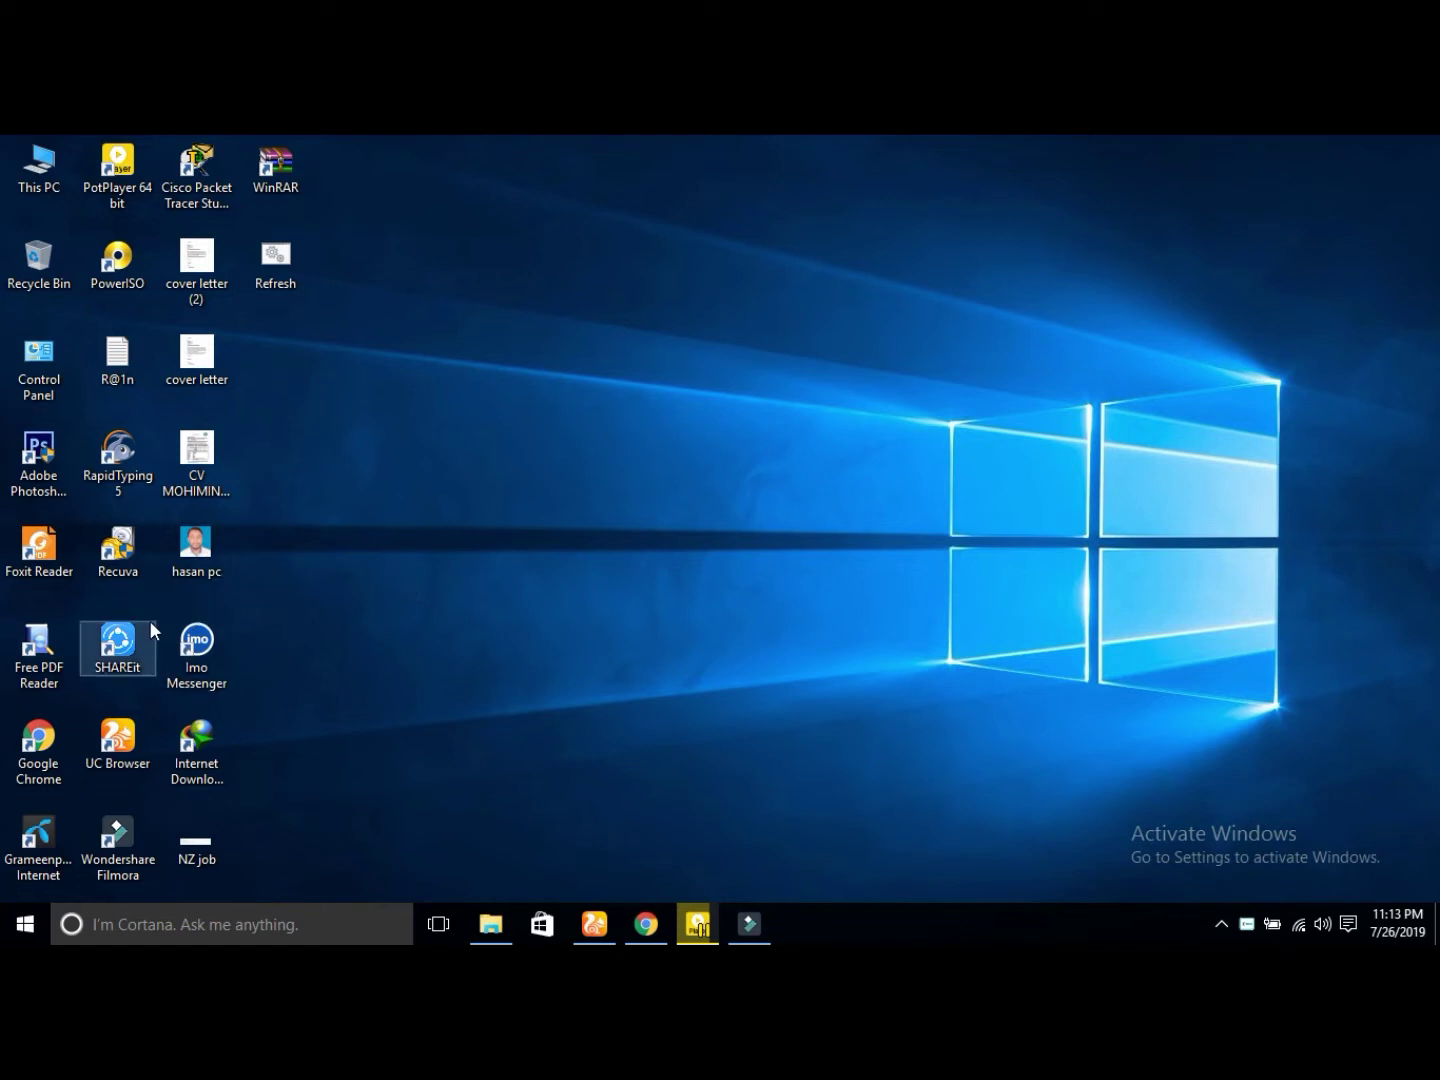
pyautogui.rightClick(538, 452)
pyautogui.click(594, 508)
pyautogui.rightClick(435, 342)
pyautogui.click(507, 408)
pyautogui.rightClick(438, 361)
pyautogui.click(485, 419)
pyautogui.rightClick(437, 360)
pyautogui.click(478, 423)
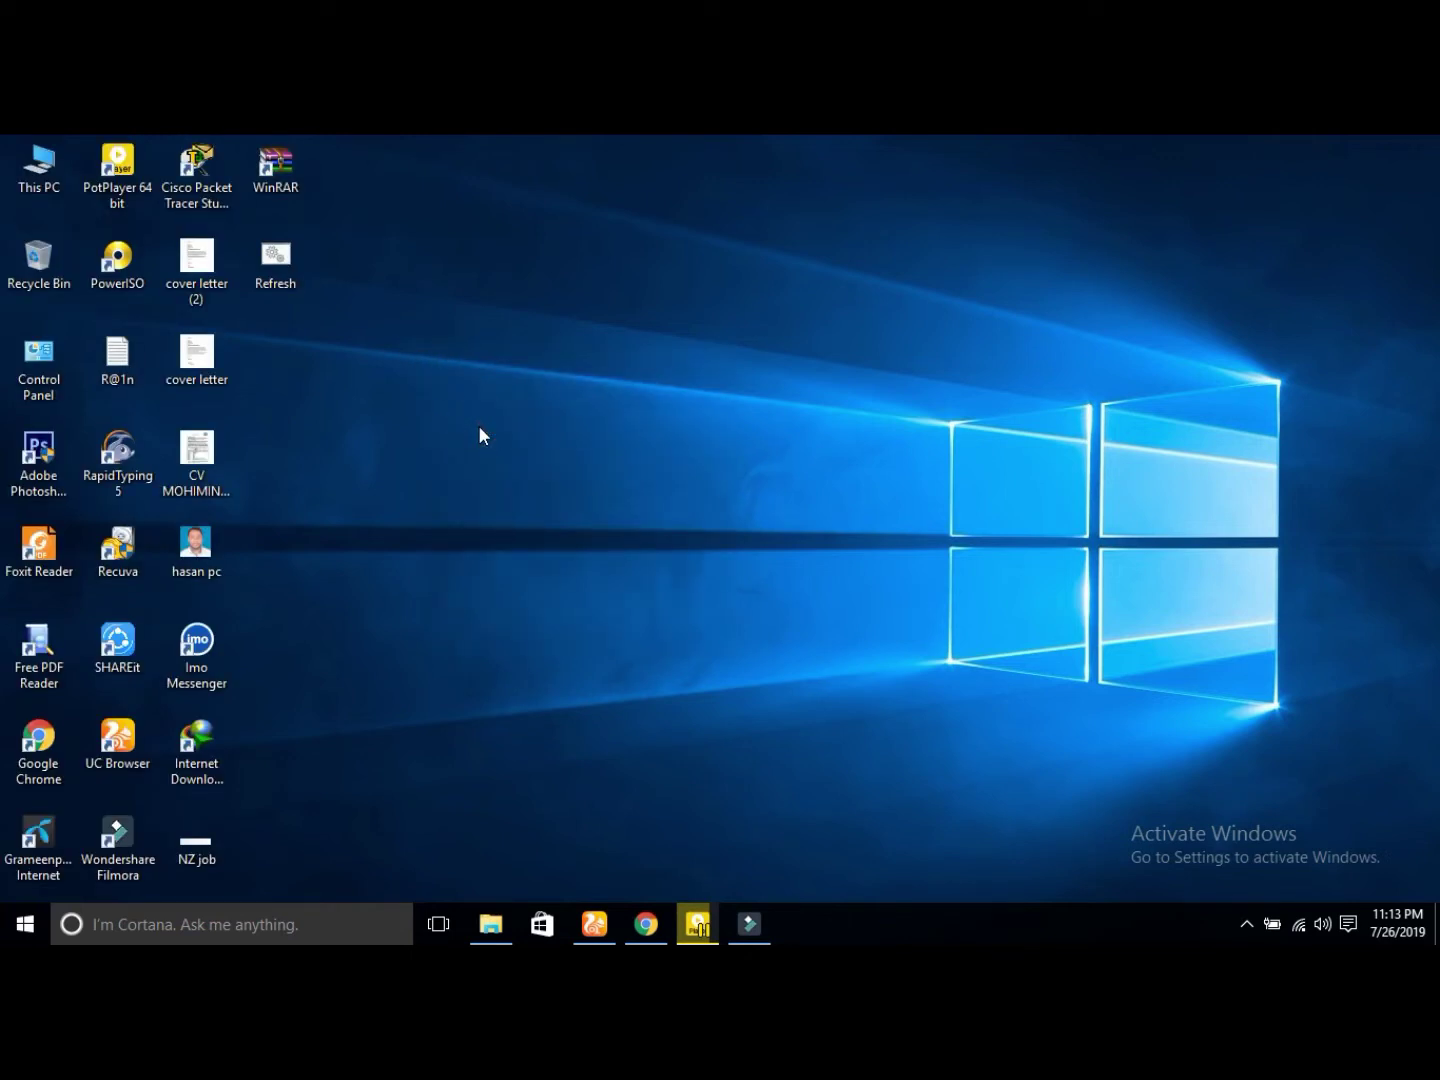
pyautogui.rightClick(467, 413)
pyautogui.click(525, 472)
pyautogui.rightClick(519, 382)
pyautogui.click(582, 441)
pyautogui.rightClick(506, 379)
pyautogui.click(555, 443)
pyautogui.rightClick(555, 443)
pyautogui.click(580, 503)
pyautogui.rightClick(404, 373)
pyautogui.click(450, 437)
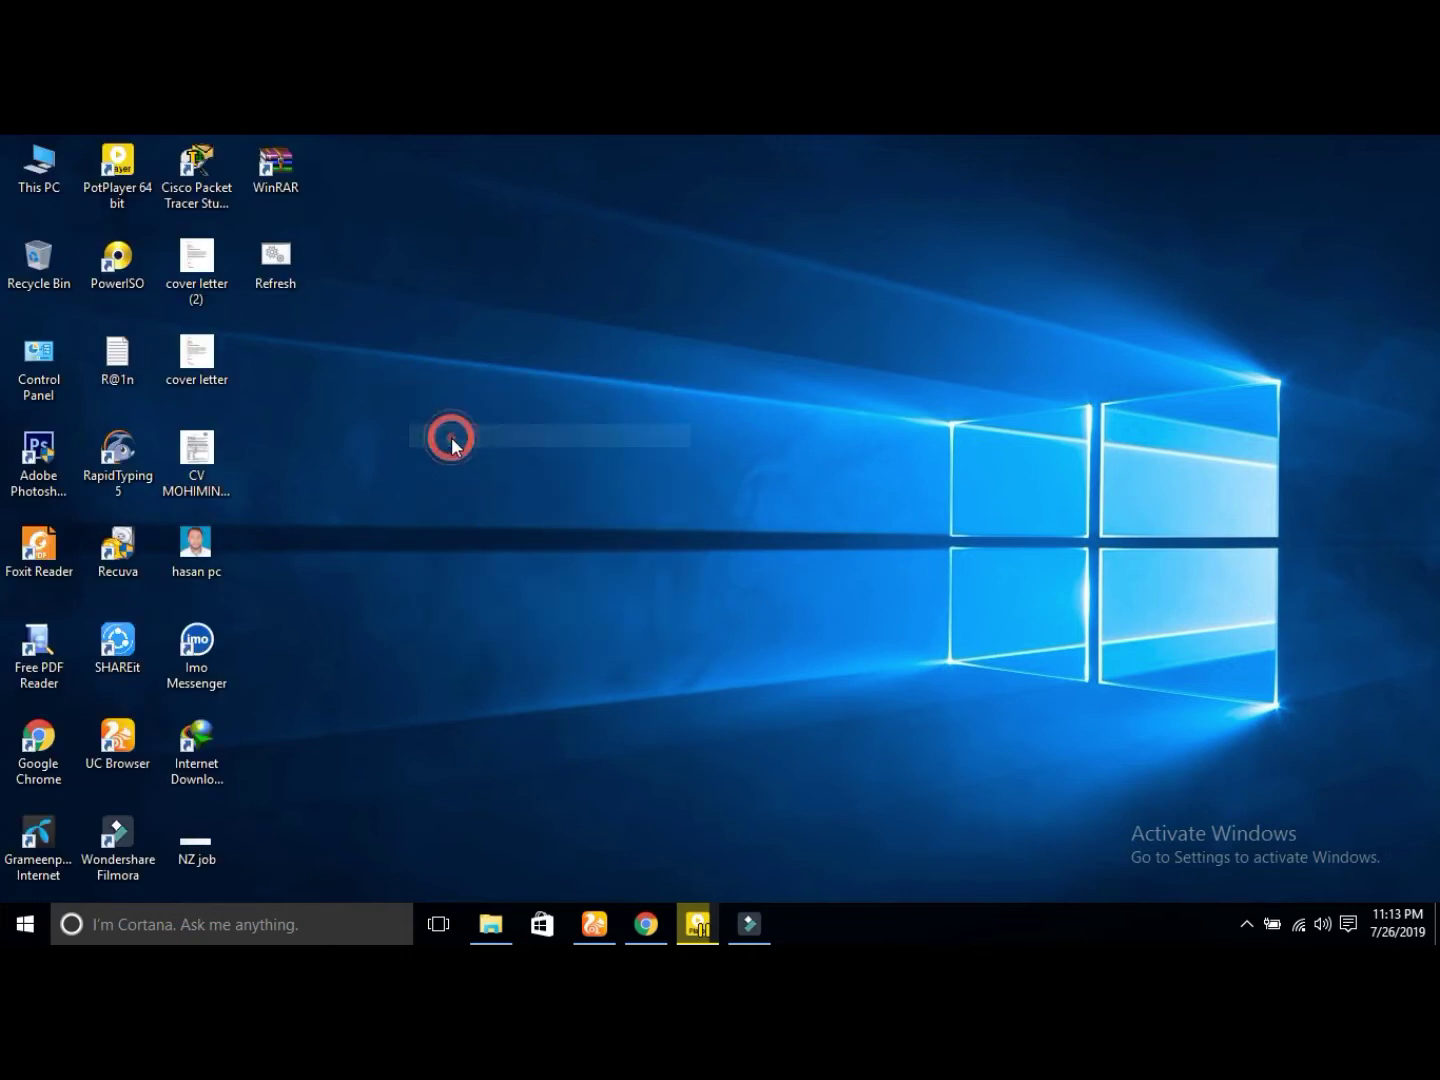
pyautogui.rightClick(387, 332)
pyautogui.click(432, 393)
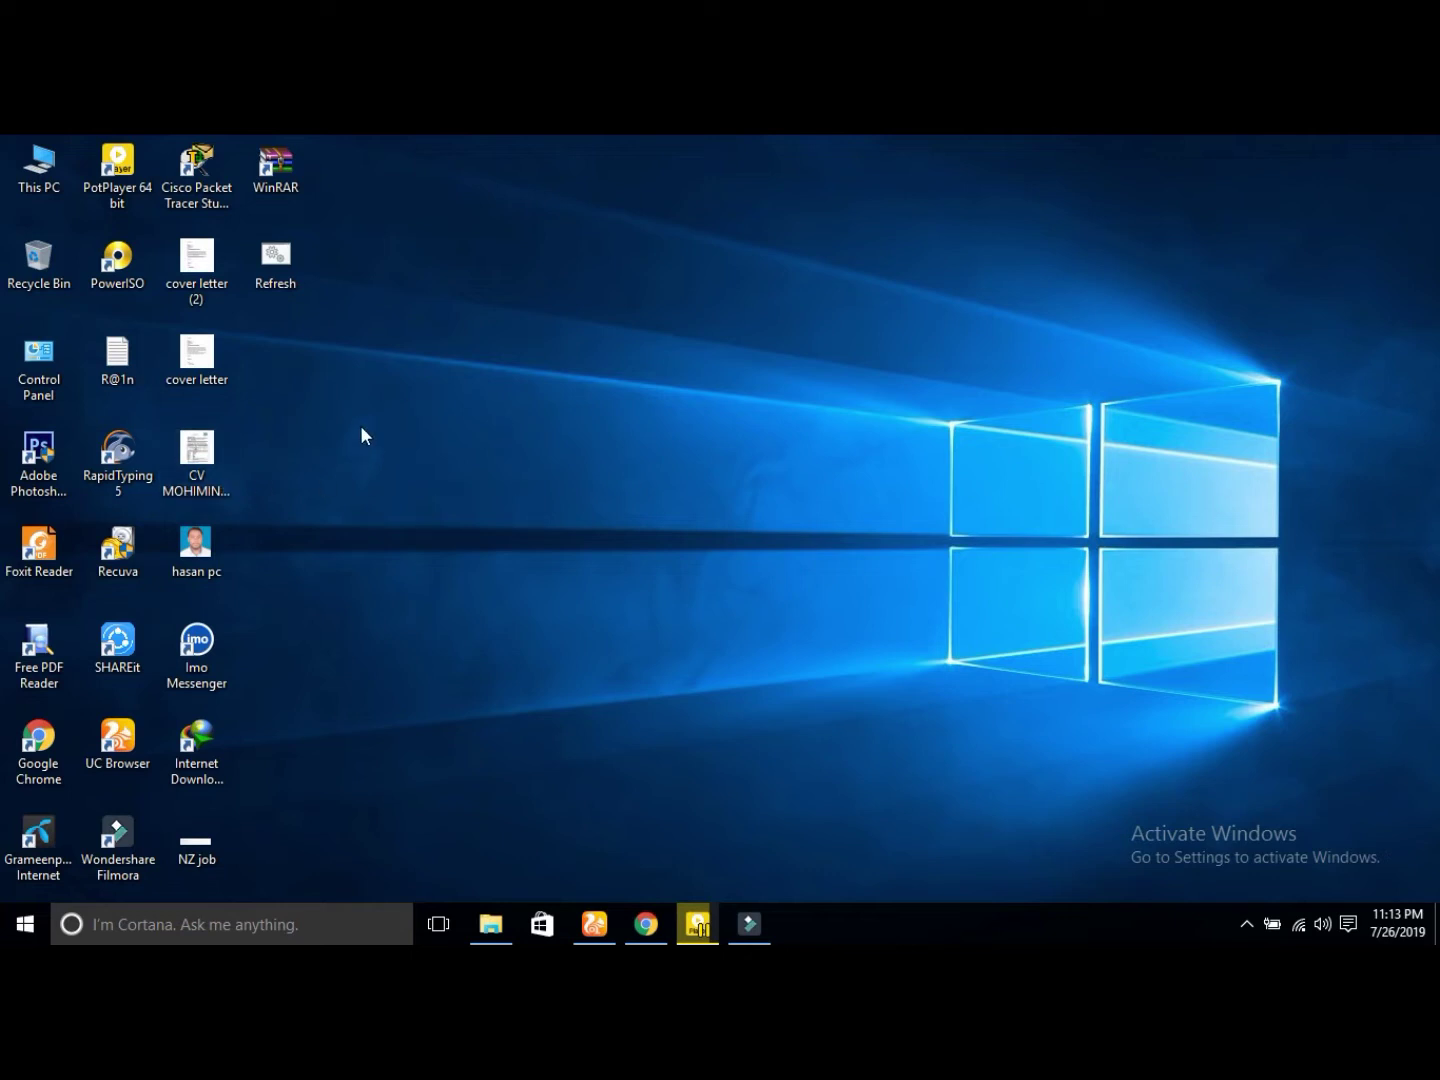
# Step: Open the Administrative Tools folder in Control Panel's System and Security category
pyautogui.doubleClick(53, 381)
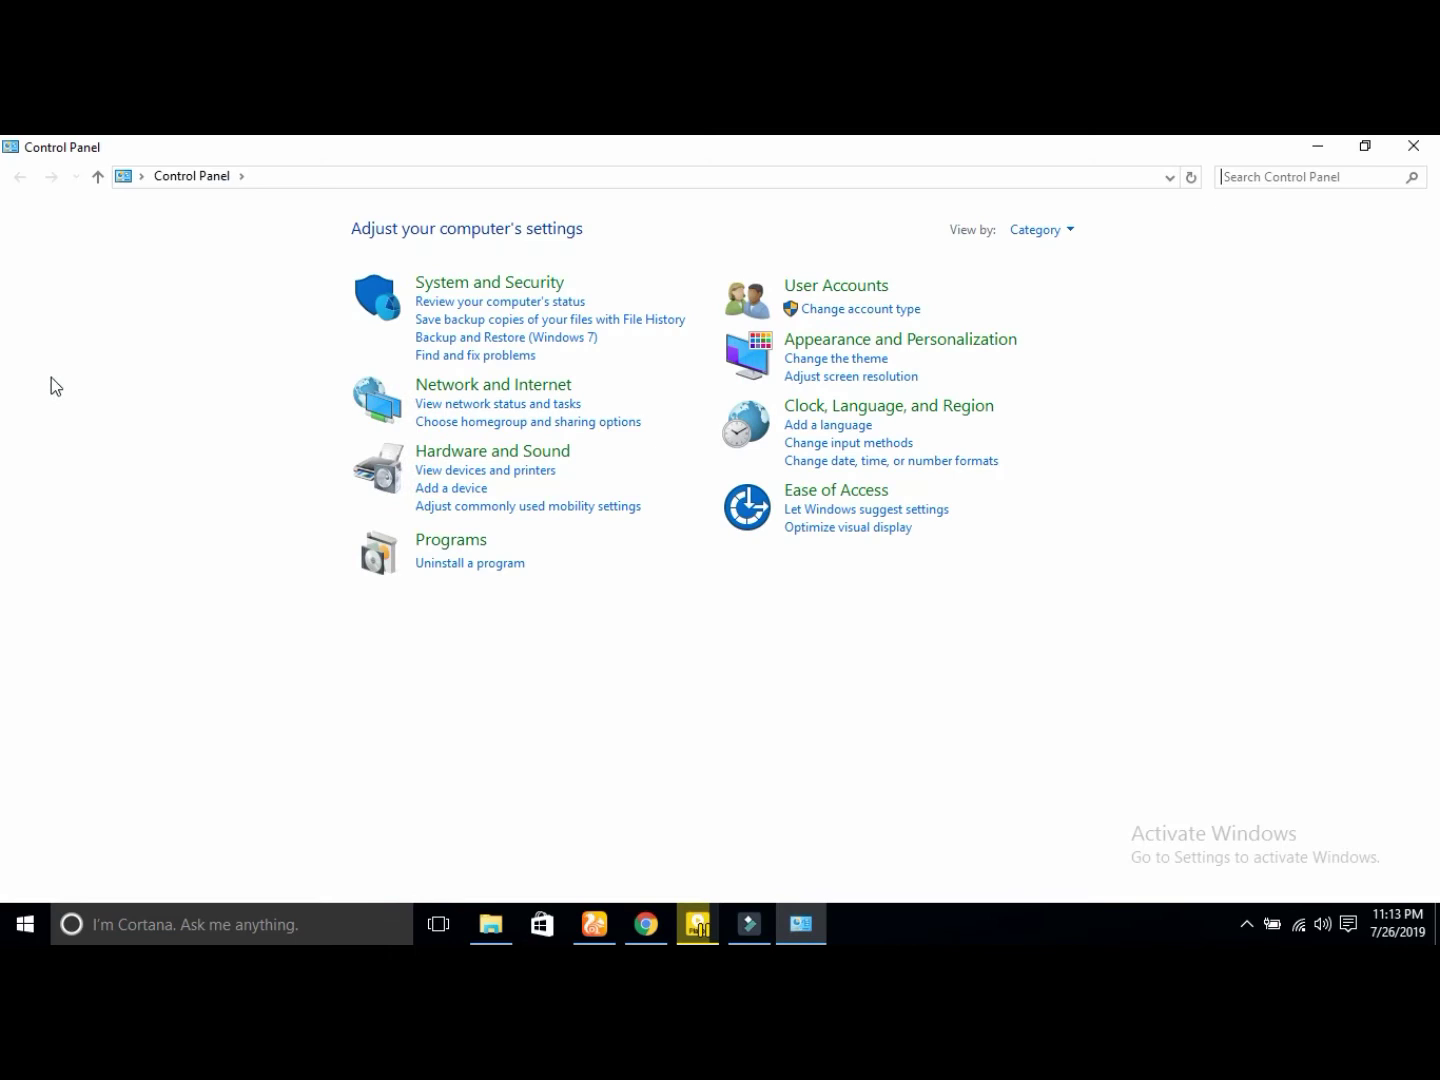
pyautogui.click(481, 283)
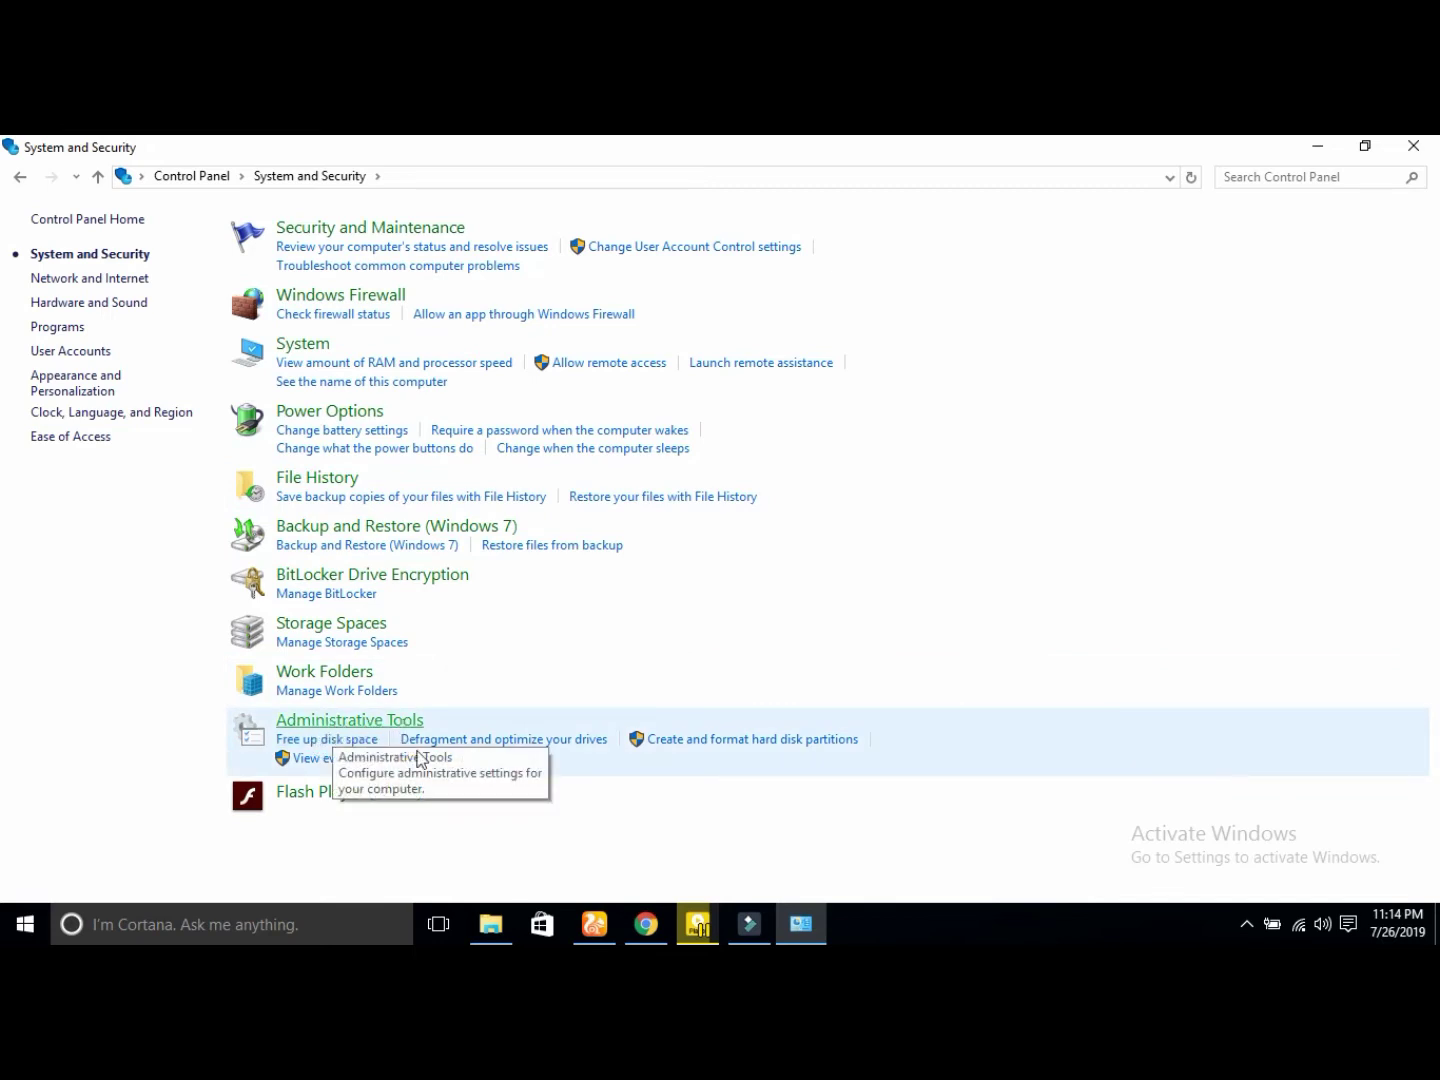
pyautogui.click(347, 722)
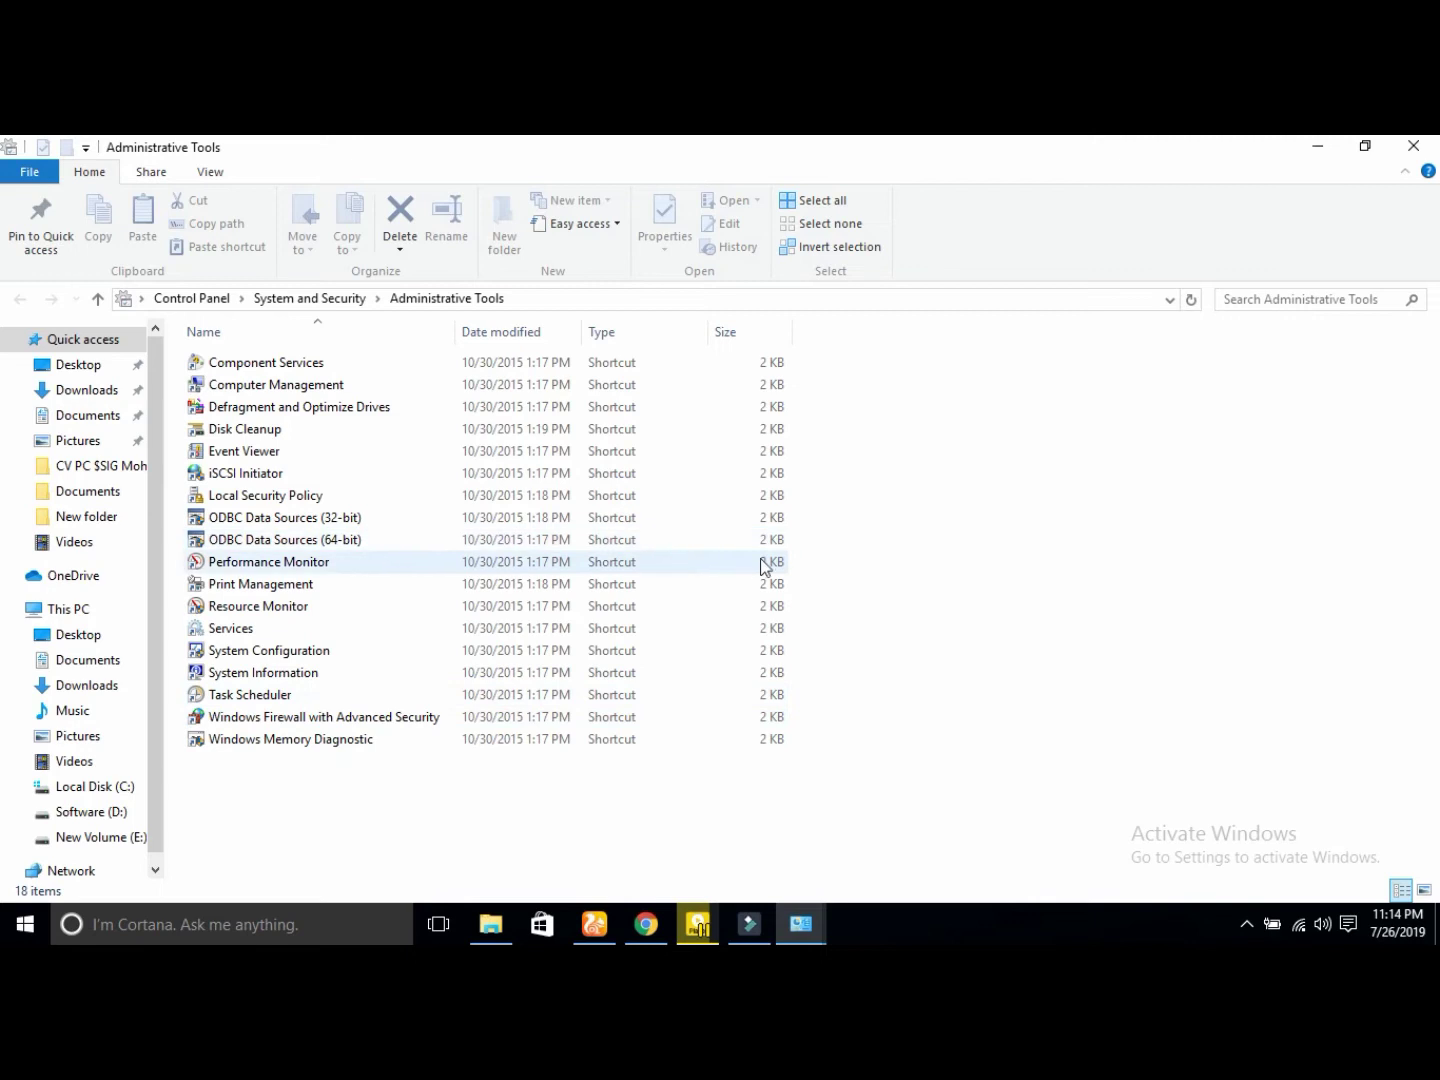
# Step: Change the Administrative Tools folder to the compact List layout and refresh its contents
pyautogui.scroll(-2, 765, 568)
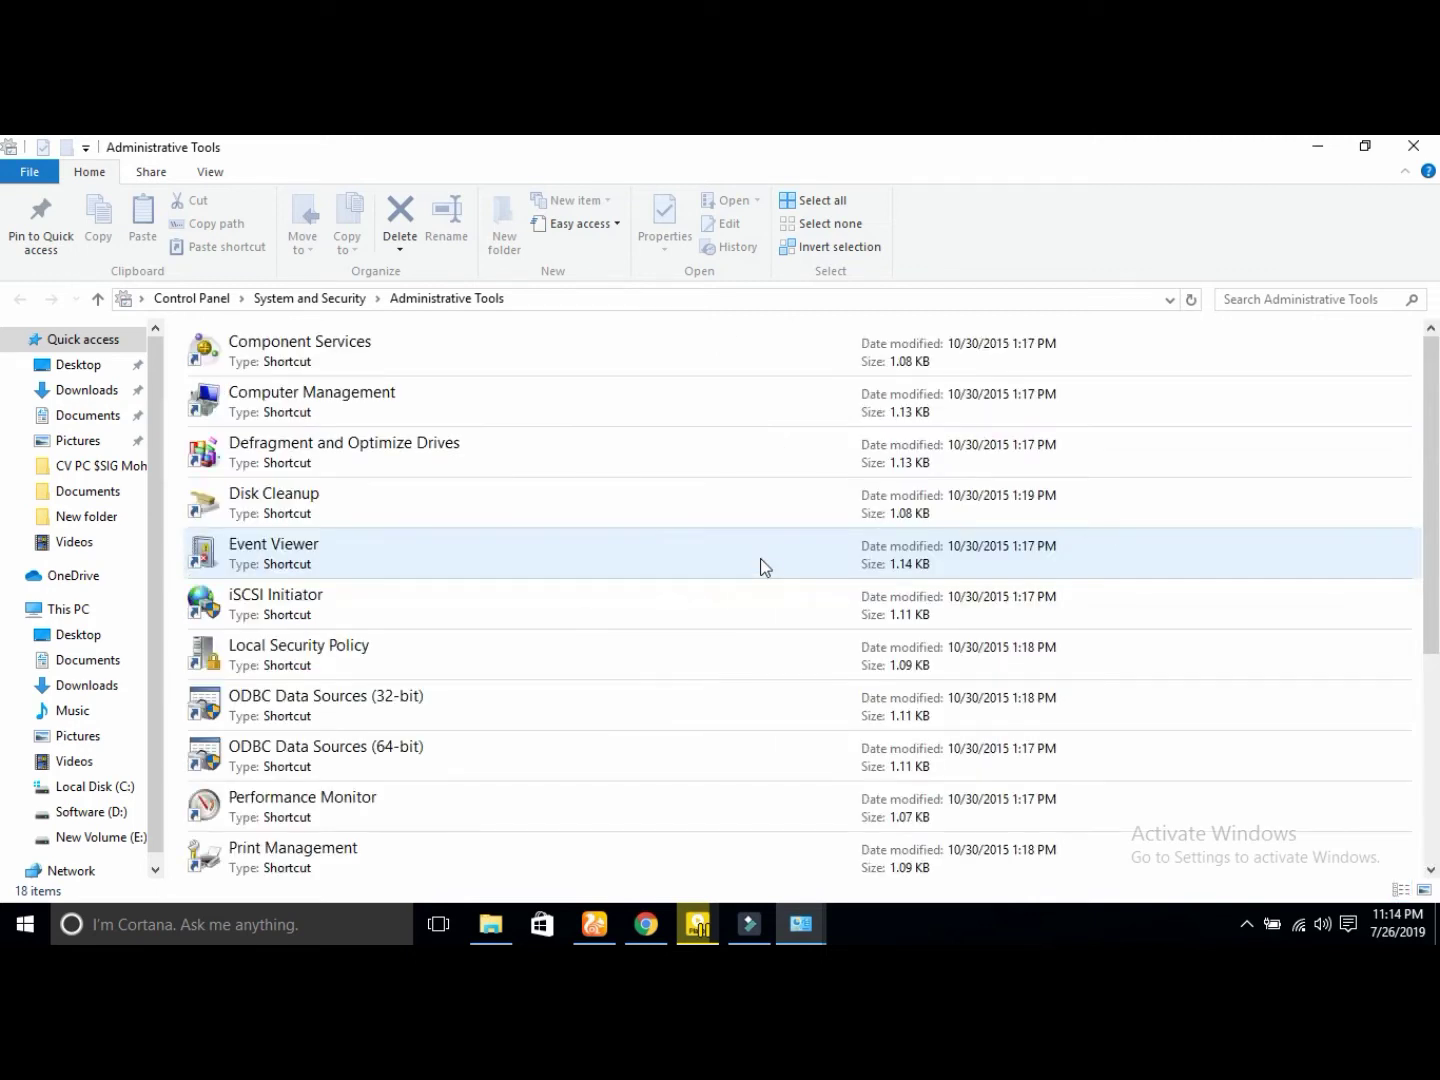
pyautogui.scroll(2, 765, 568)
pyautogui.scroll(-1, 765, 567)
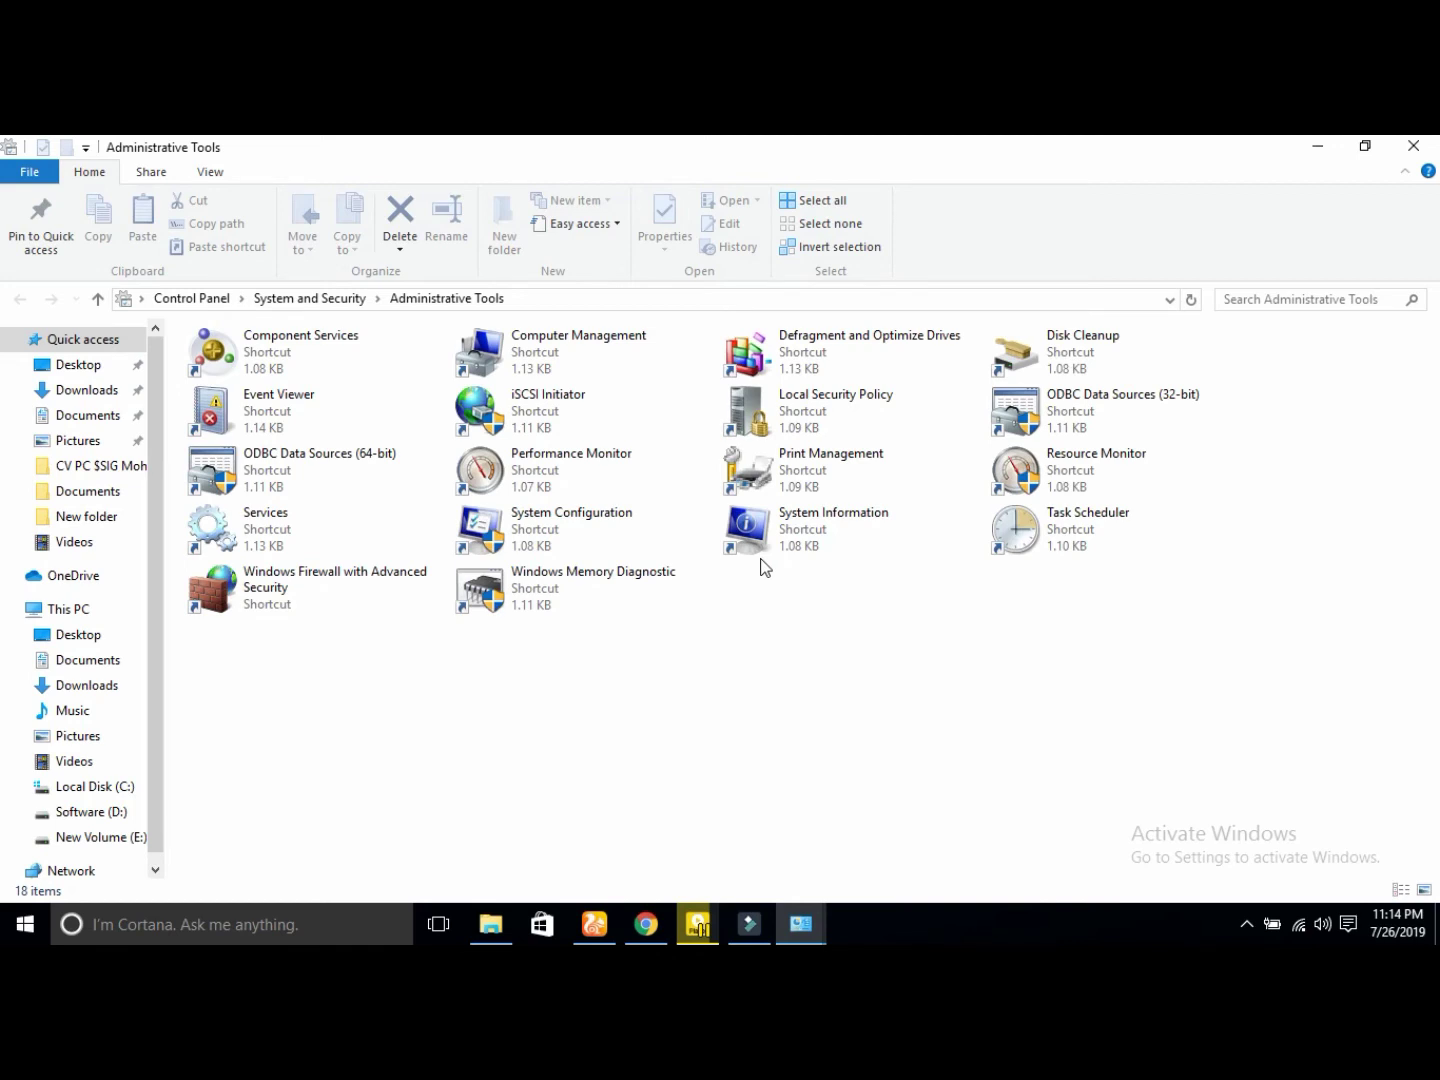
pyautogui.scroll(2, 765, 567)
pyautogui.rightClick(706, 466)
pyautogui.click(772, 568)
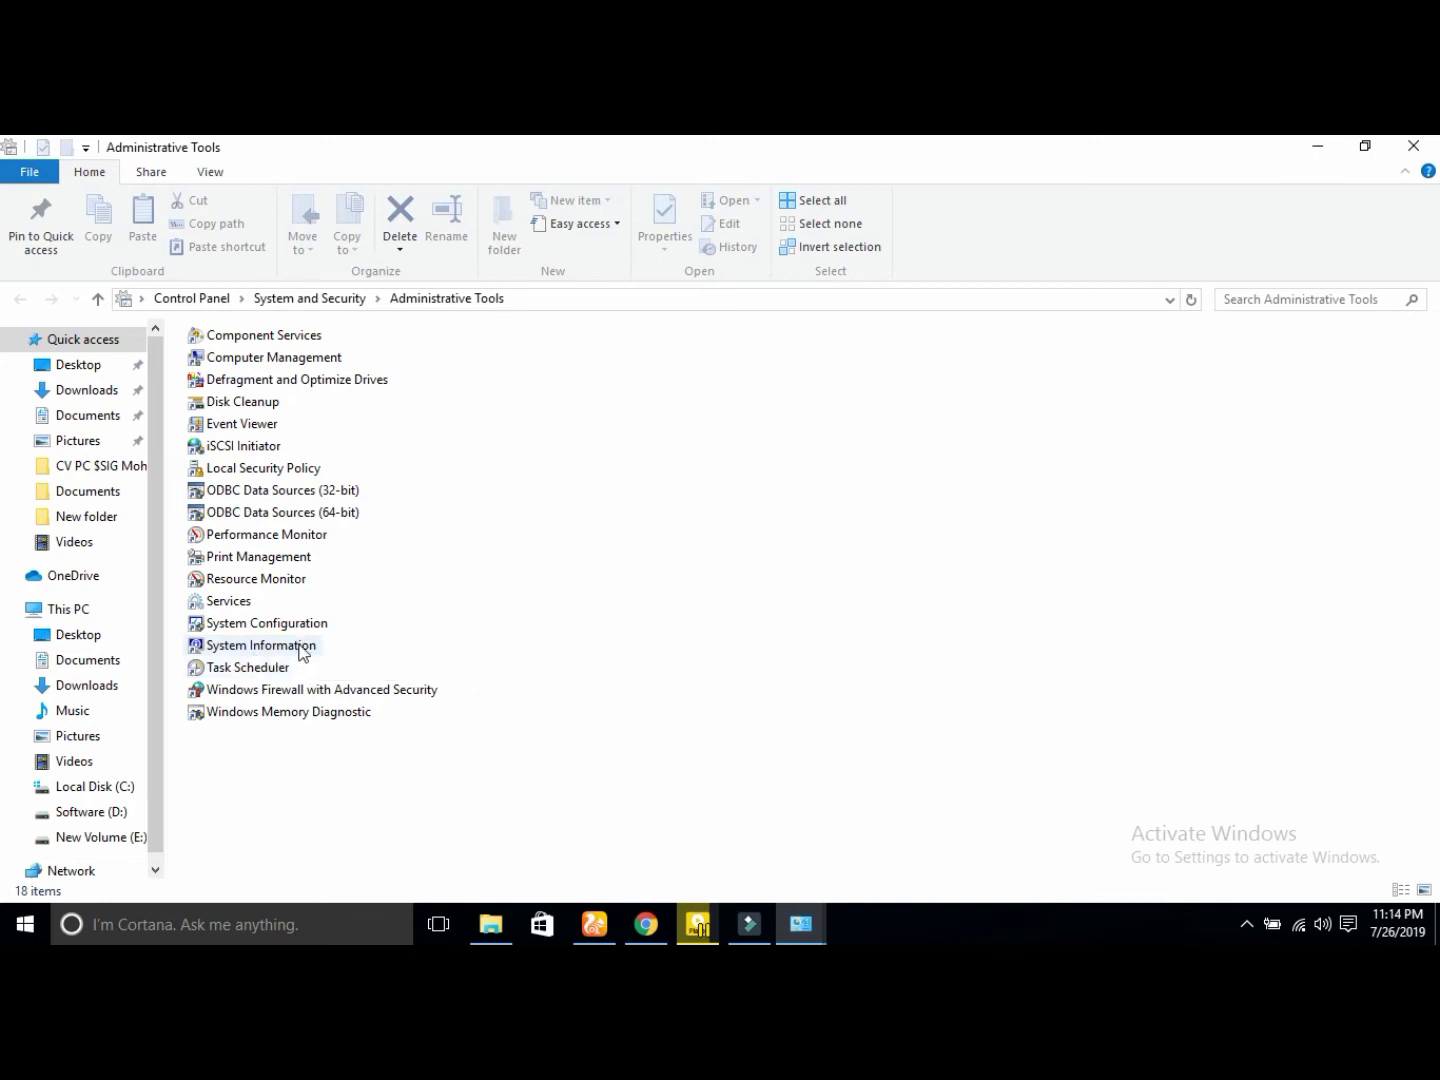
# Step: In System Configuration, set the boot timeout to 5 seconds and enable No GUI boot
pyautogui.click(239, 630)
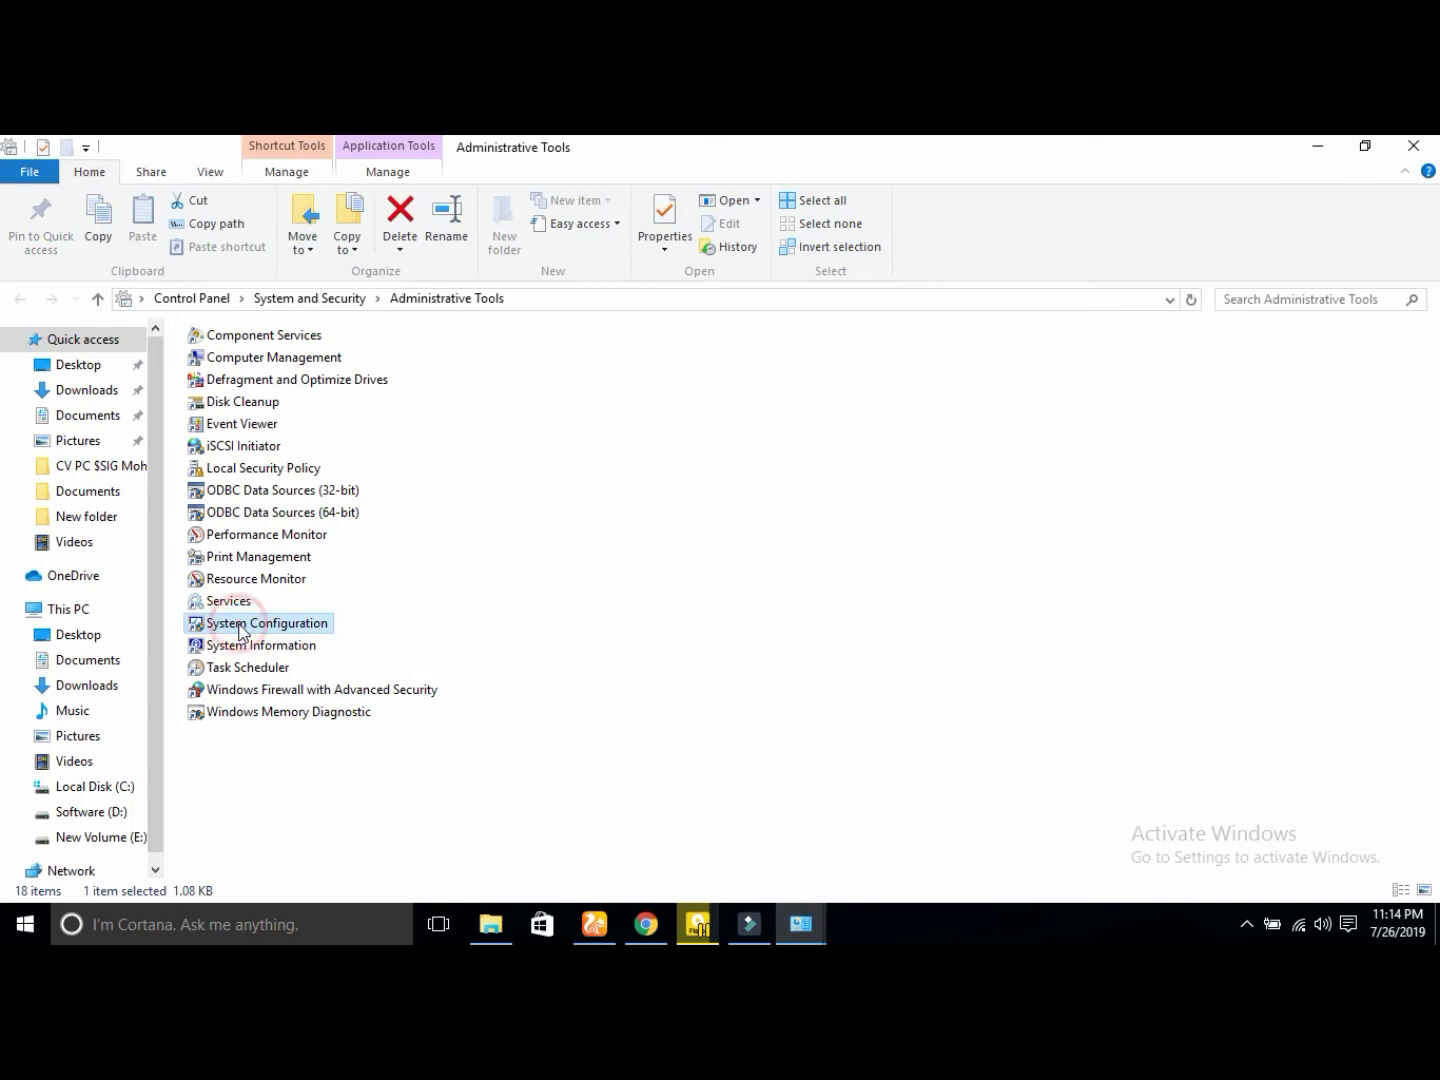
pyautogui.doubleClick(239, 630)
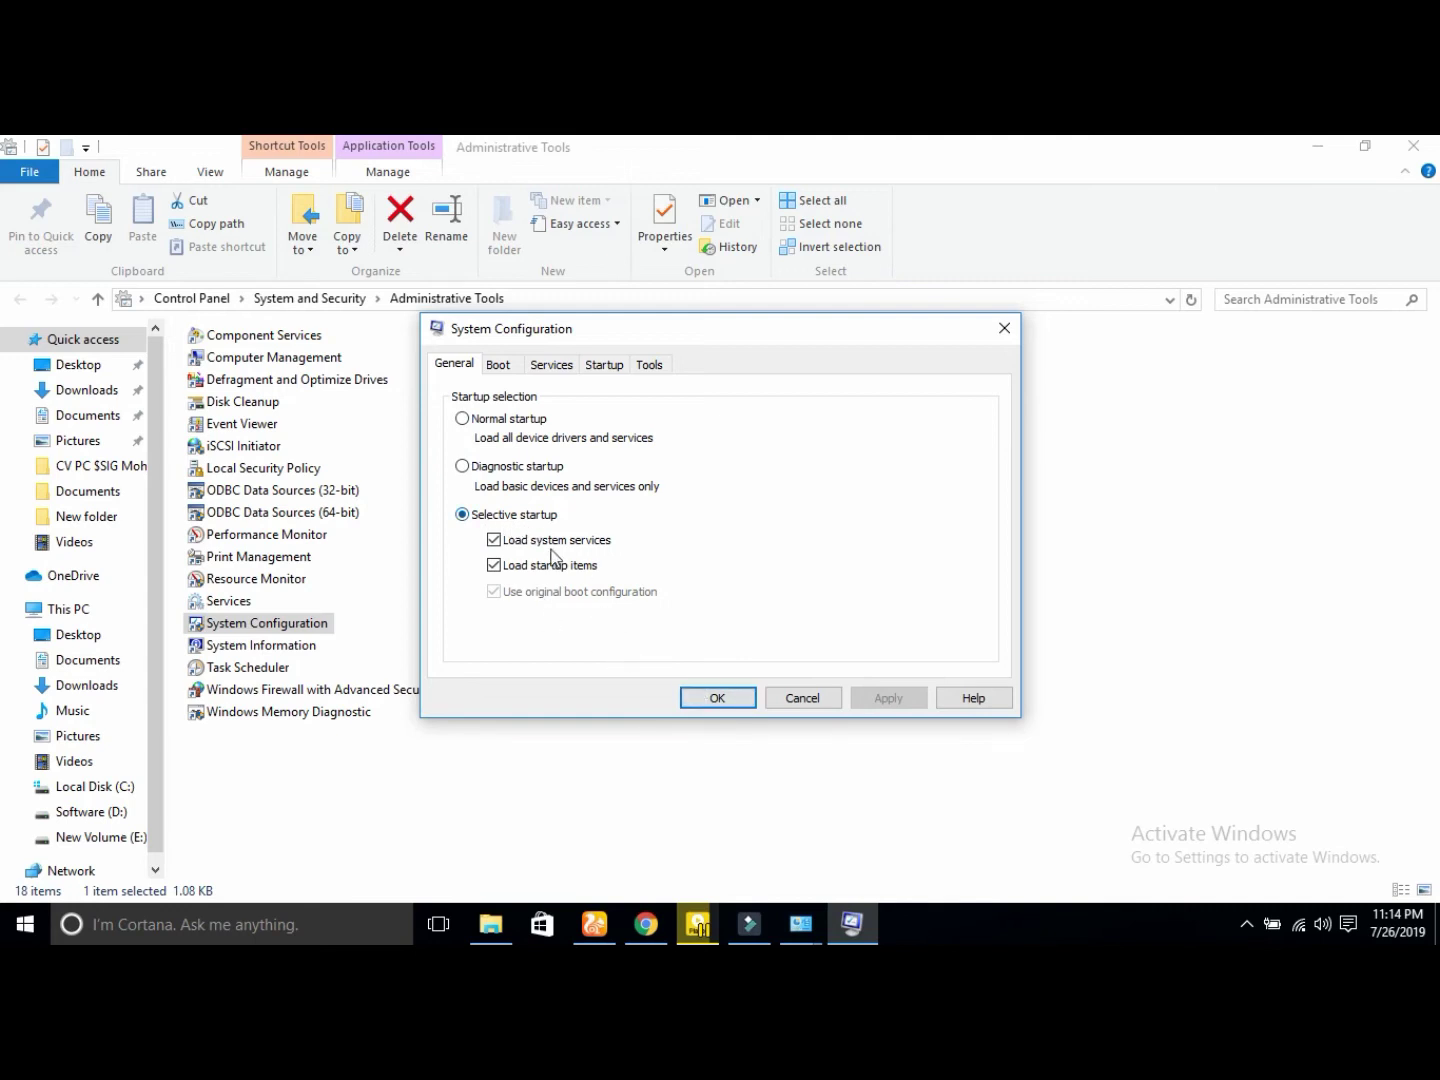
pyautogui.click(498, 365)
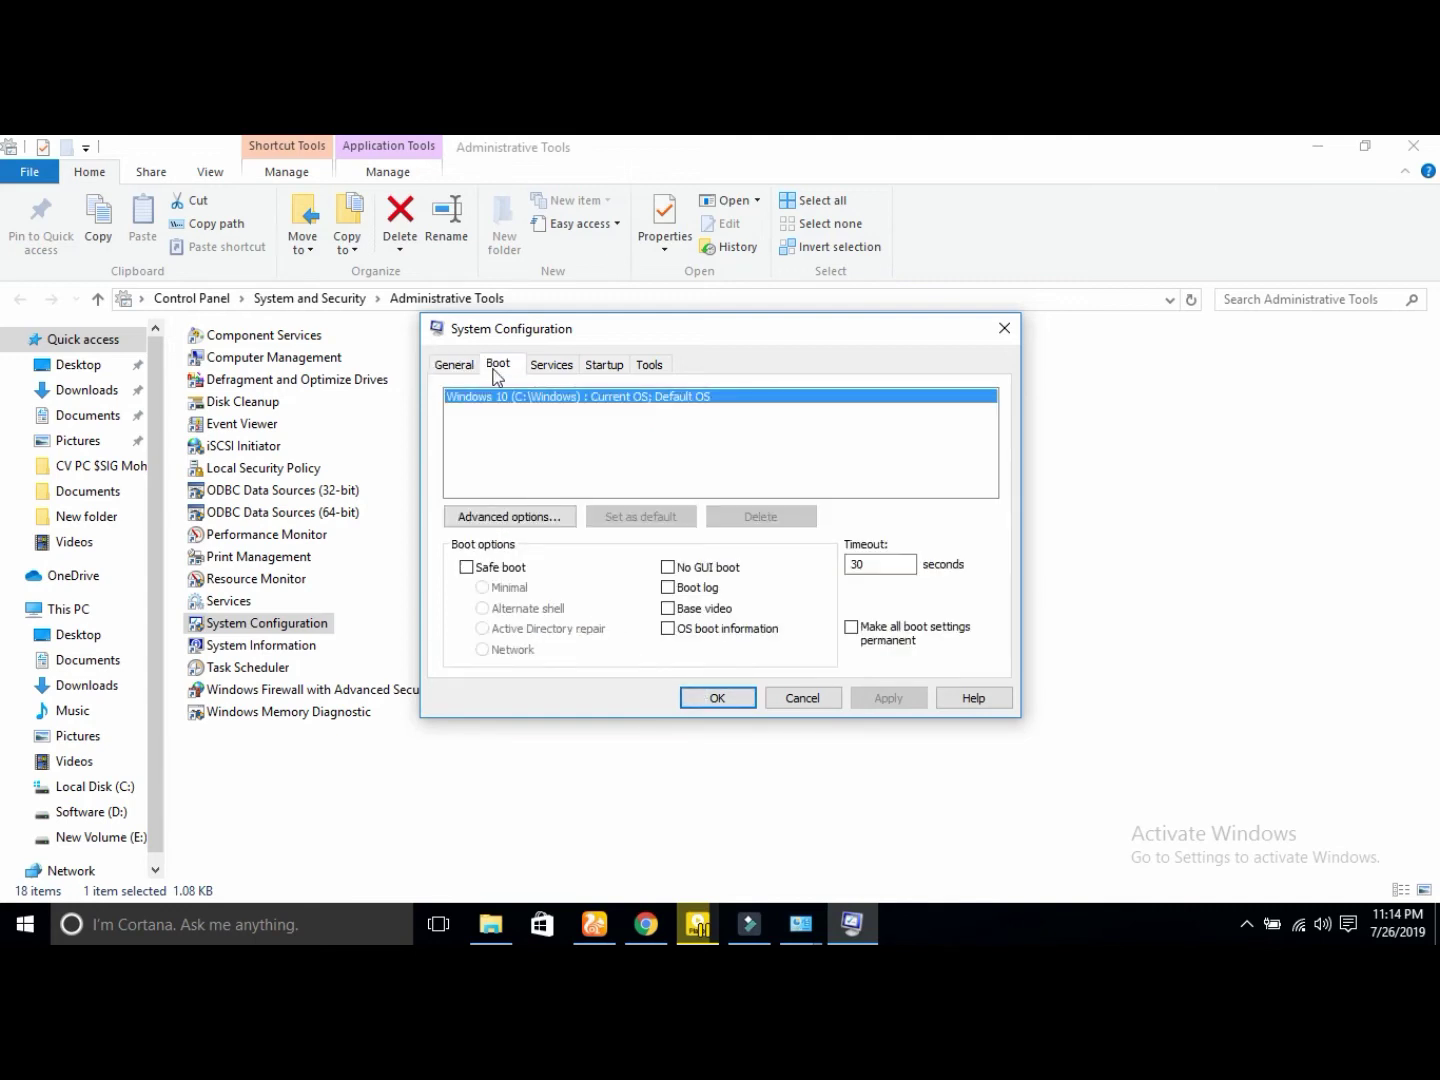
pyautogui.click(884, 565)
pyautogui.press('BackSpace')
pyautogui.press('BackSpace')
pyautogui.write('5')
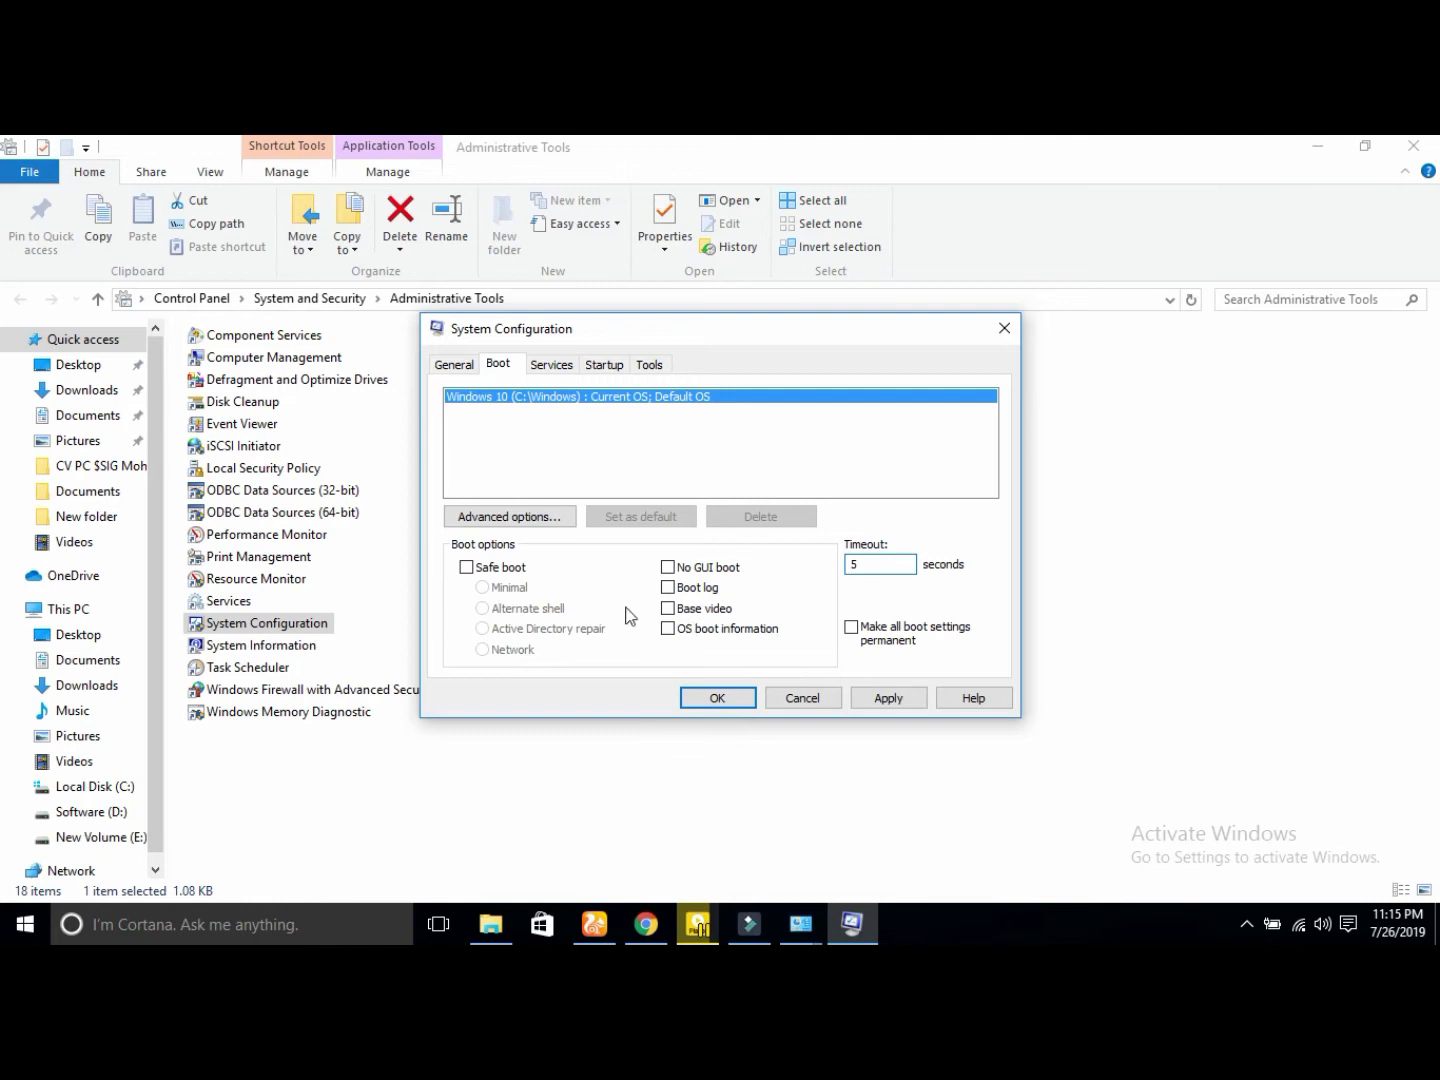
pyautogui.click(688, 570)
# Step: In the advanced boot options, set the number of processors to 4 and enable the maximum memory option
pyautogui.click(508, 517)
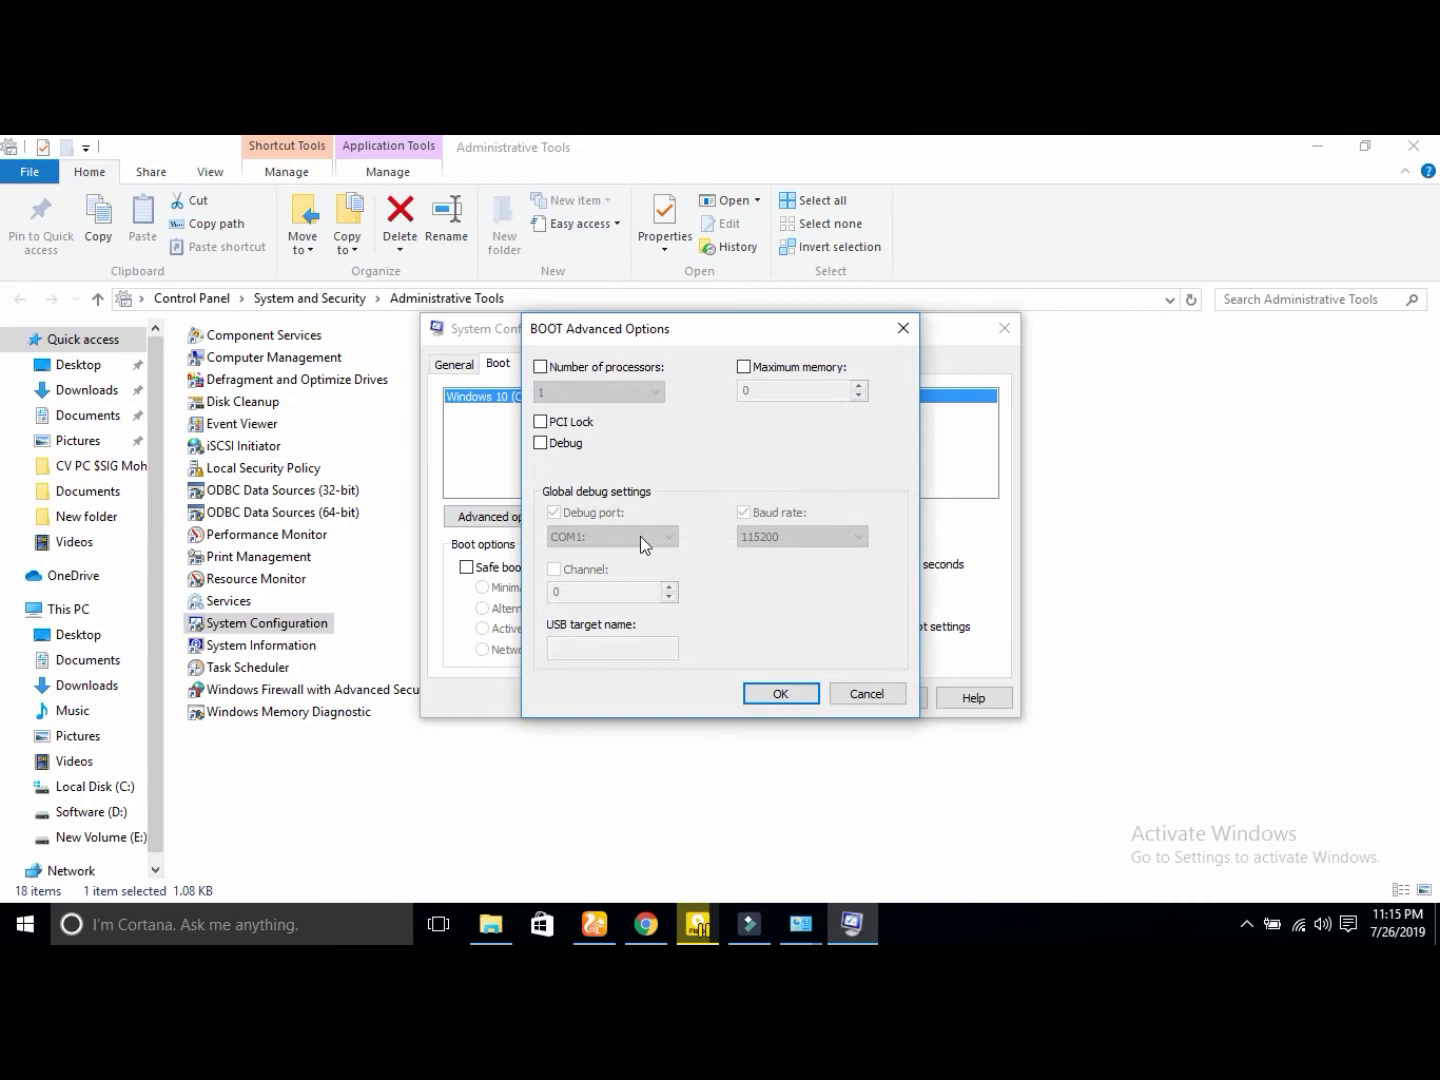
pyautogui.click(546, 372)
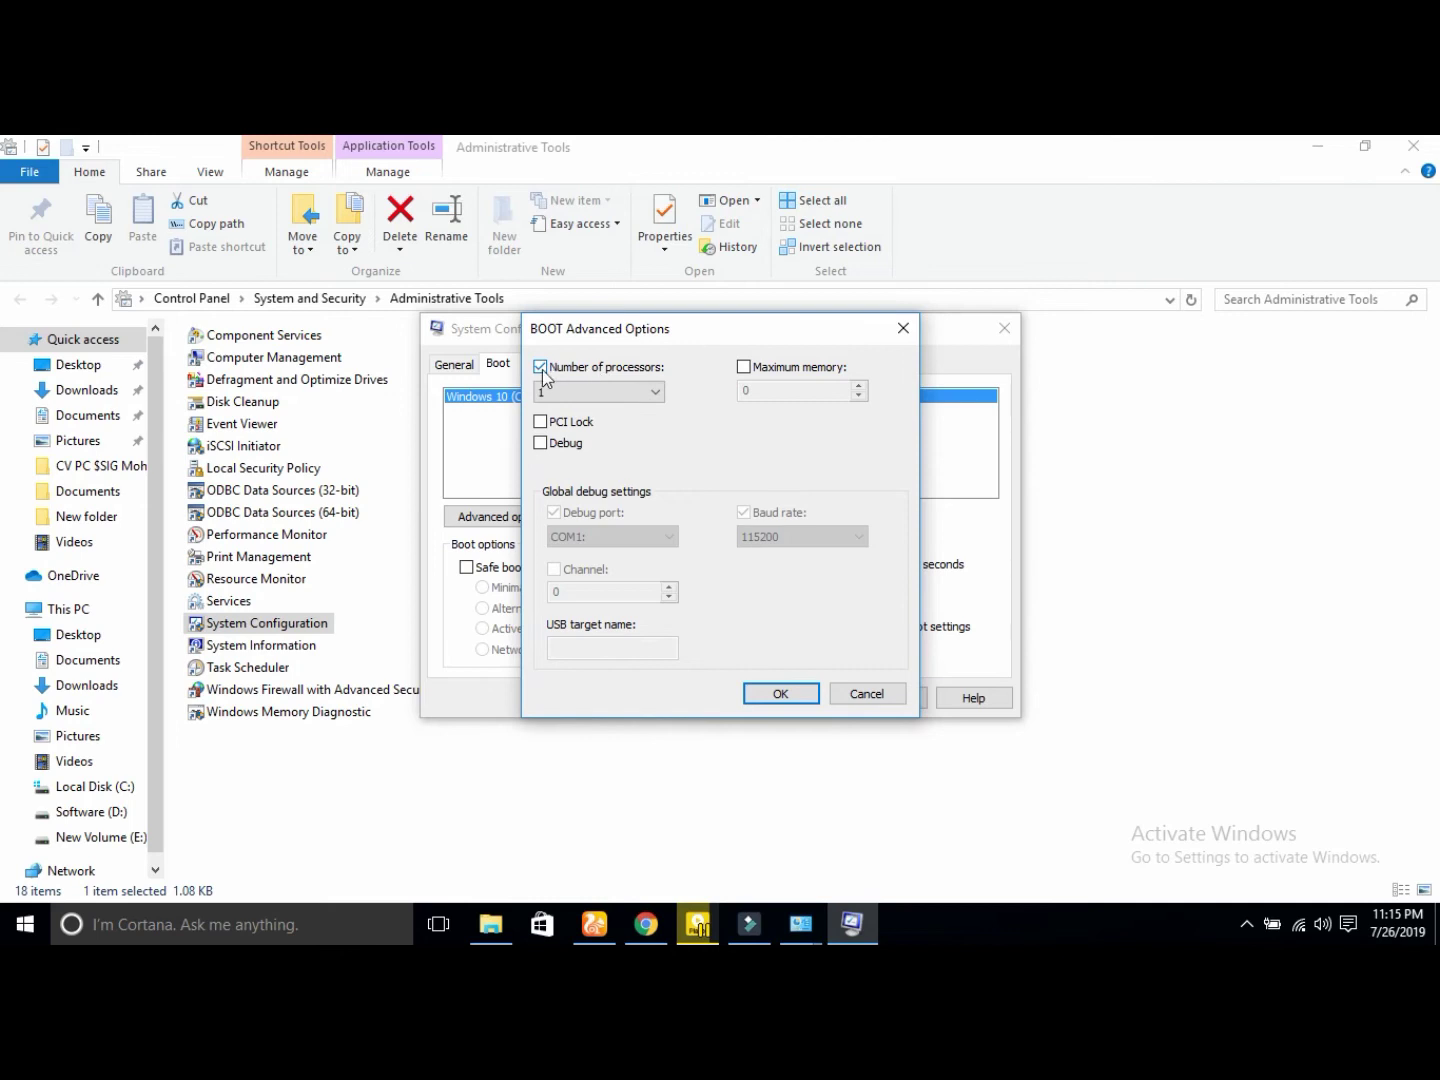
pyautogui.click(653, 392)
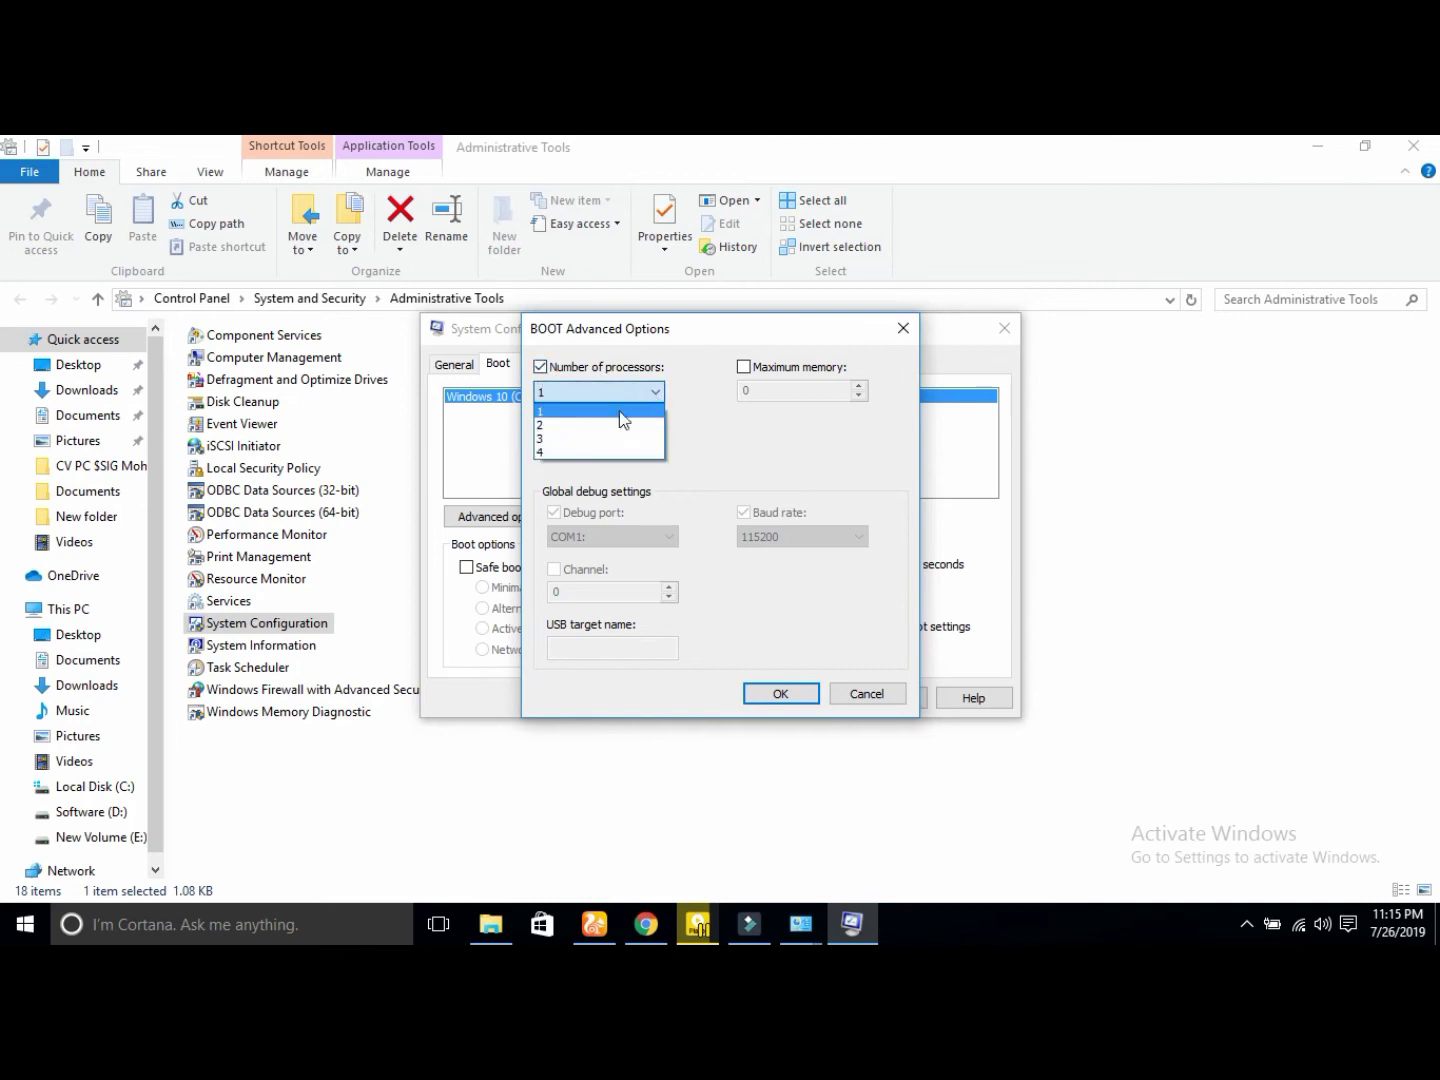
pyautogui.click(584, 446)
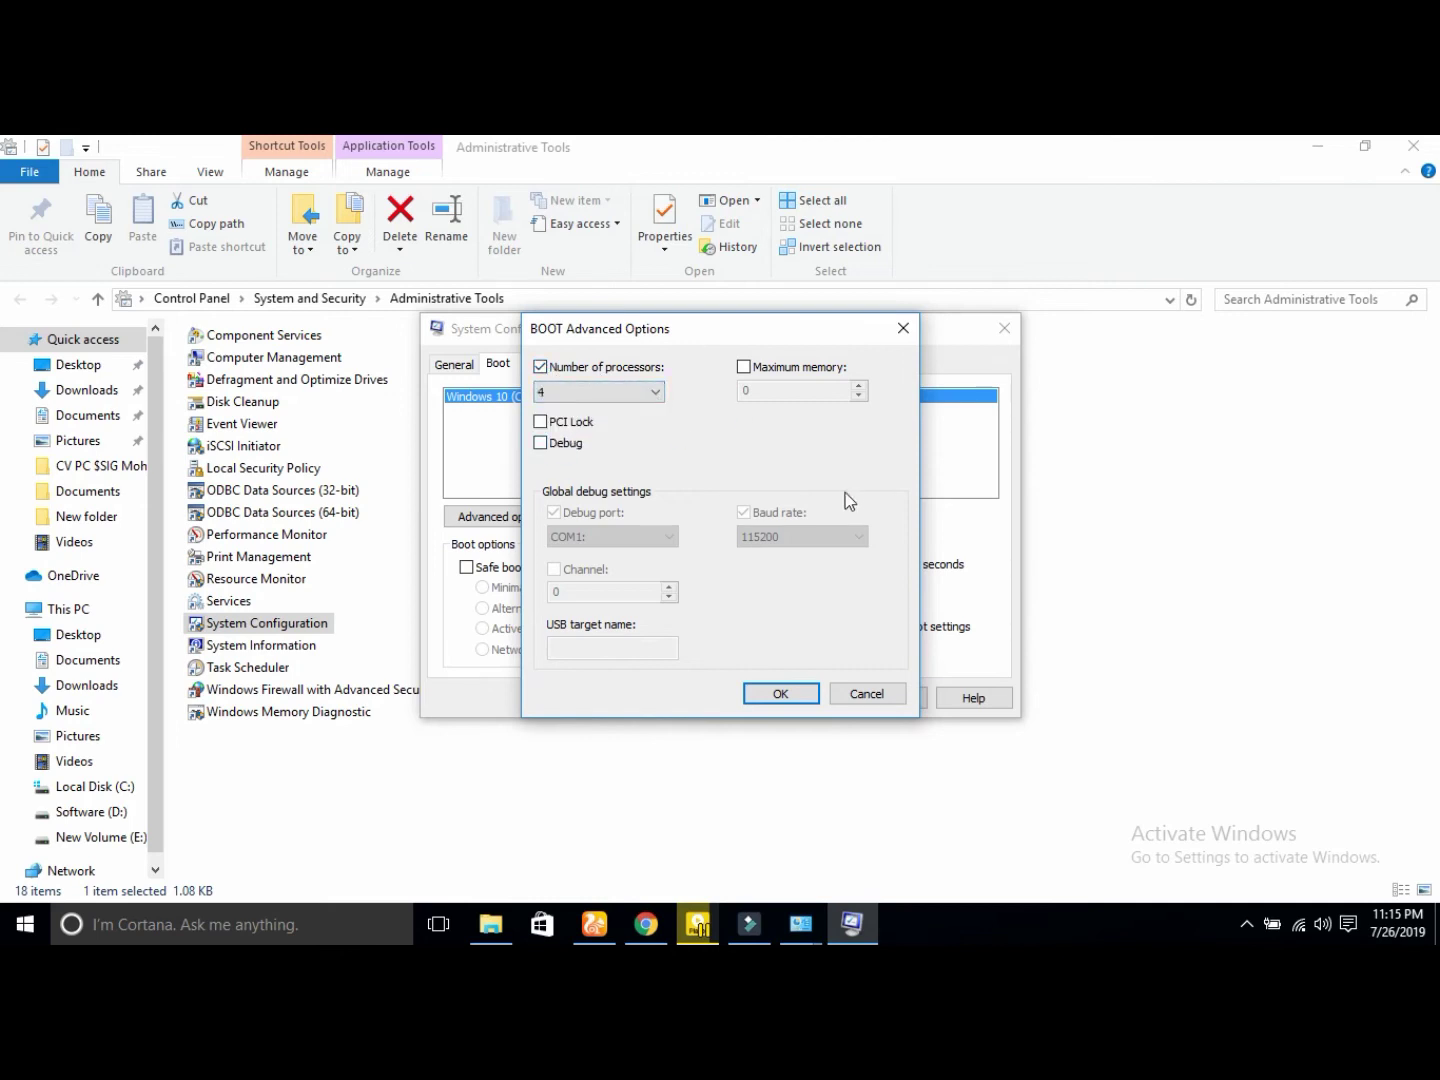
pyautogui.click(742, 367)
pyautogui.click(790, 698)
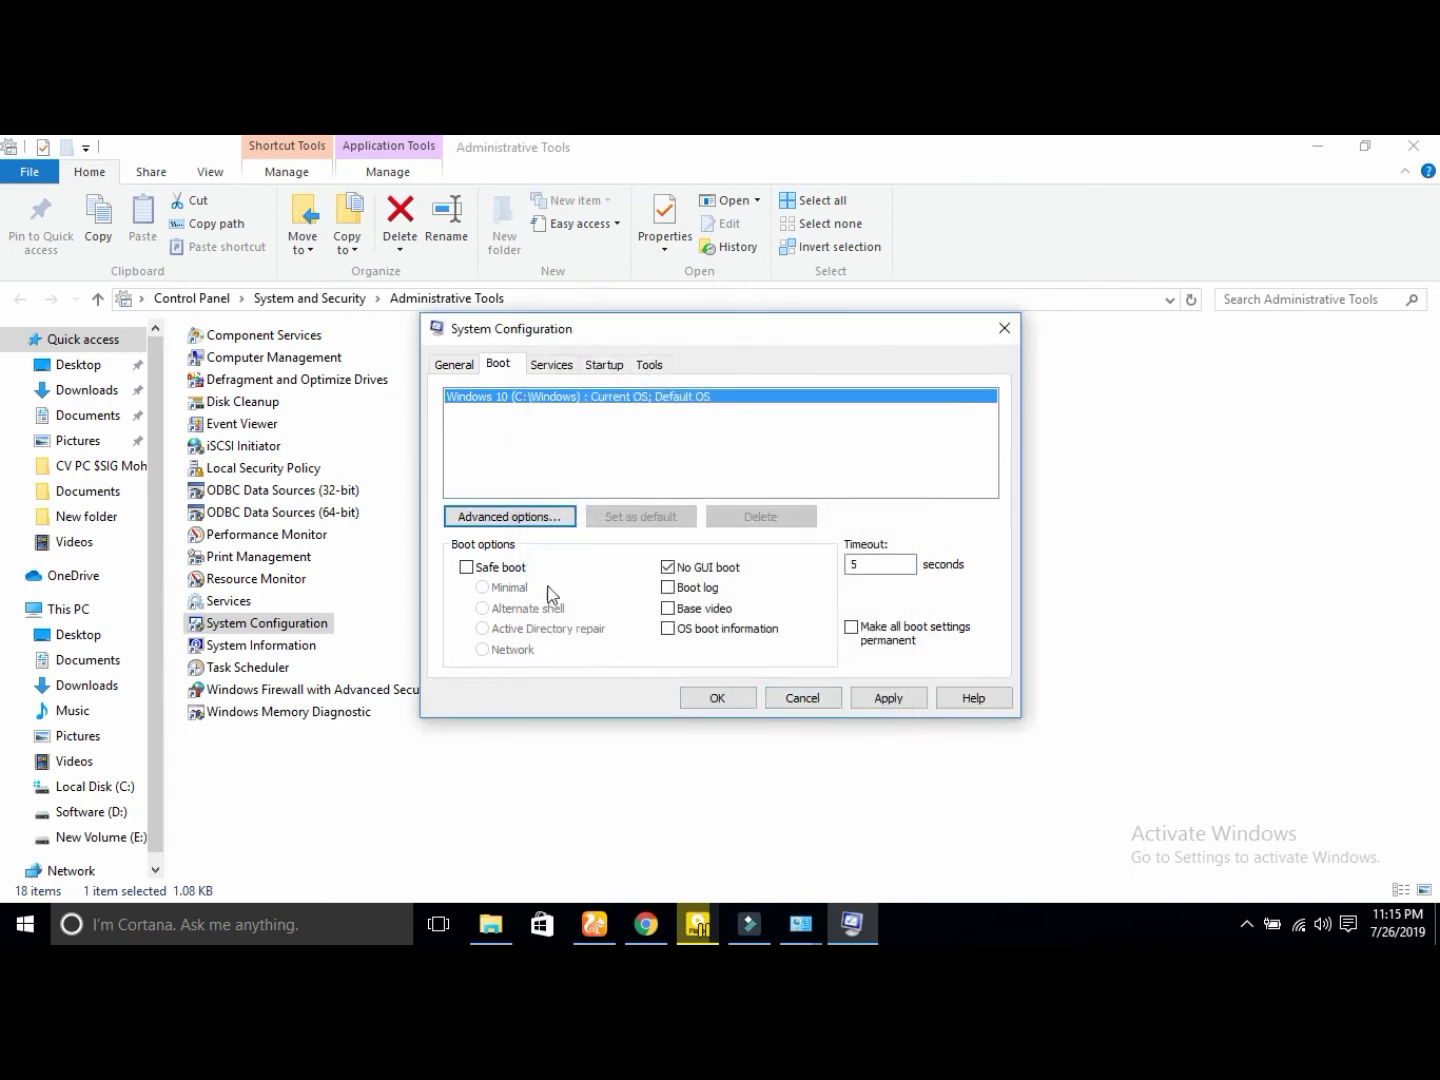
# Step: Recheck the number of processors and maximum memory settings in the advanced boot options
pyautogui.click(510, 518)
pyautogui.click(562, 366)
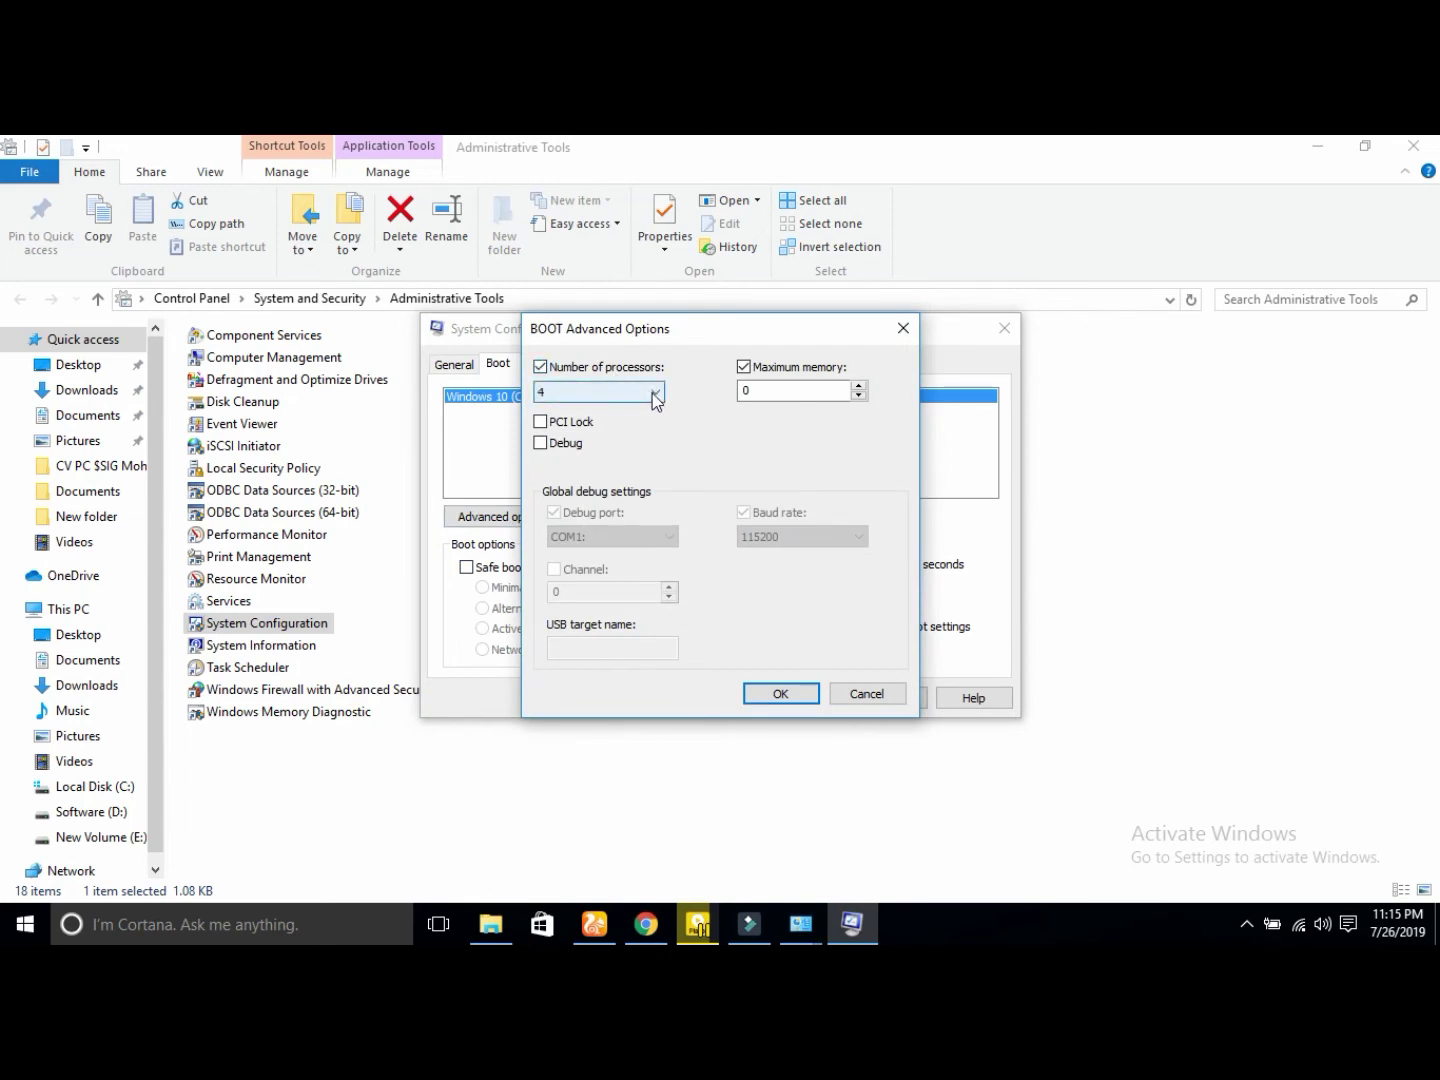
pyautogui.click(651, 392)
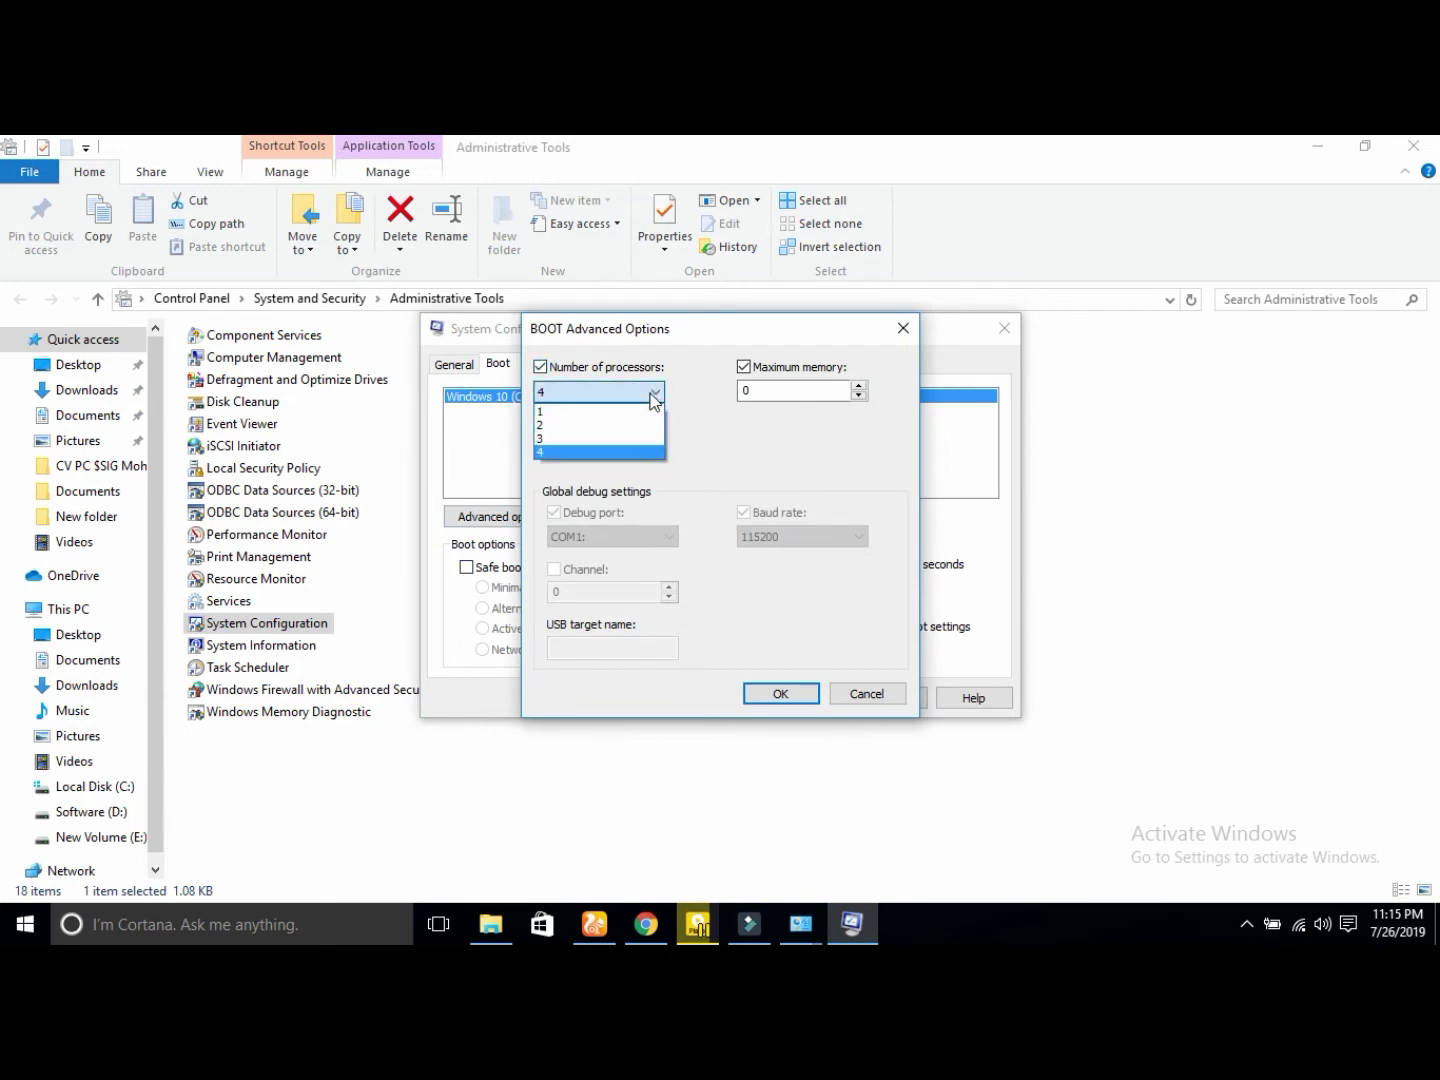
pyautogui.click(578, 454)
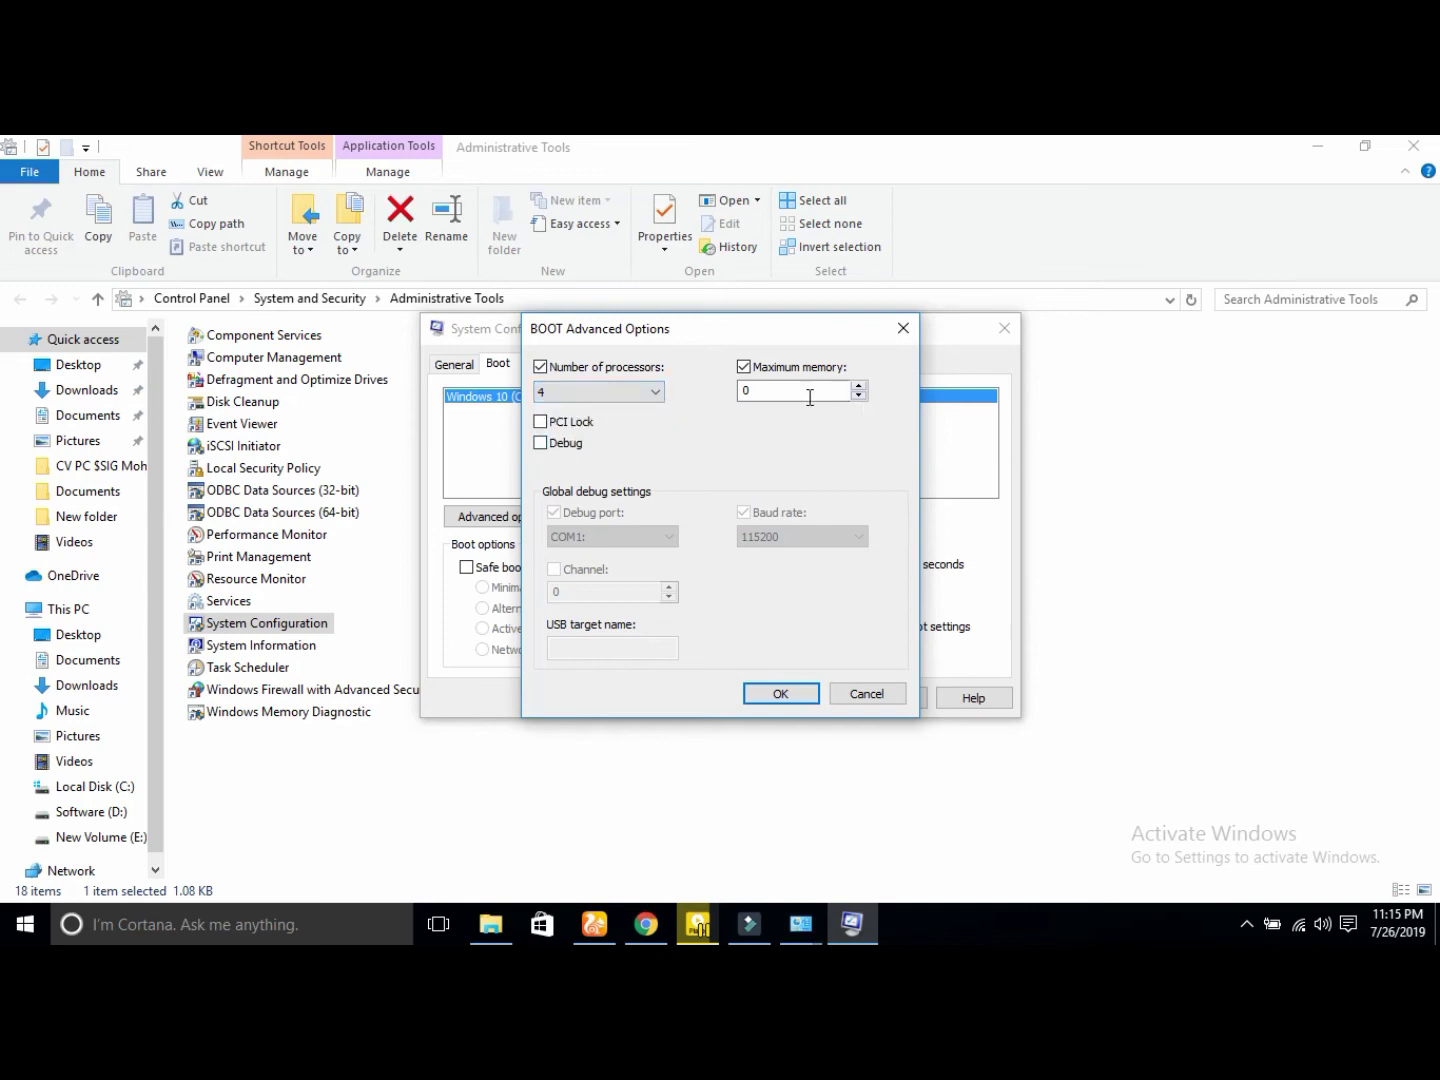
pyautogui.click(653, 395)
pyautogui.click(821, 392)
pyautogui.click(745, 368)
pyautogui.click(744, 367)
pyautogui.click(786, 695)
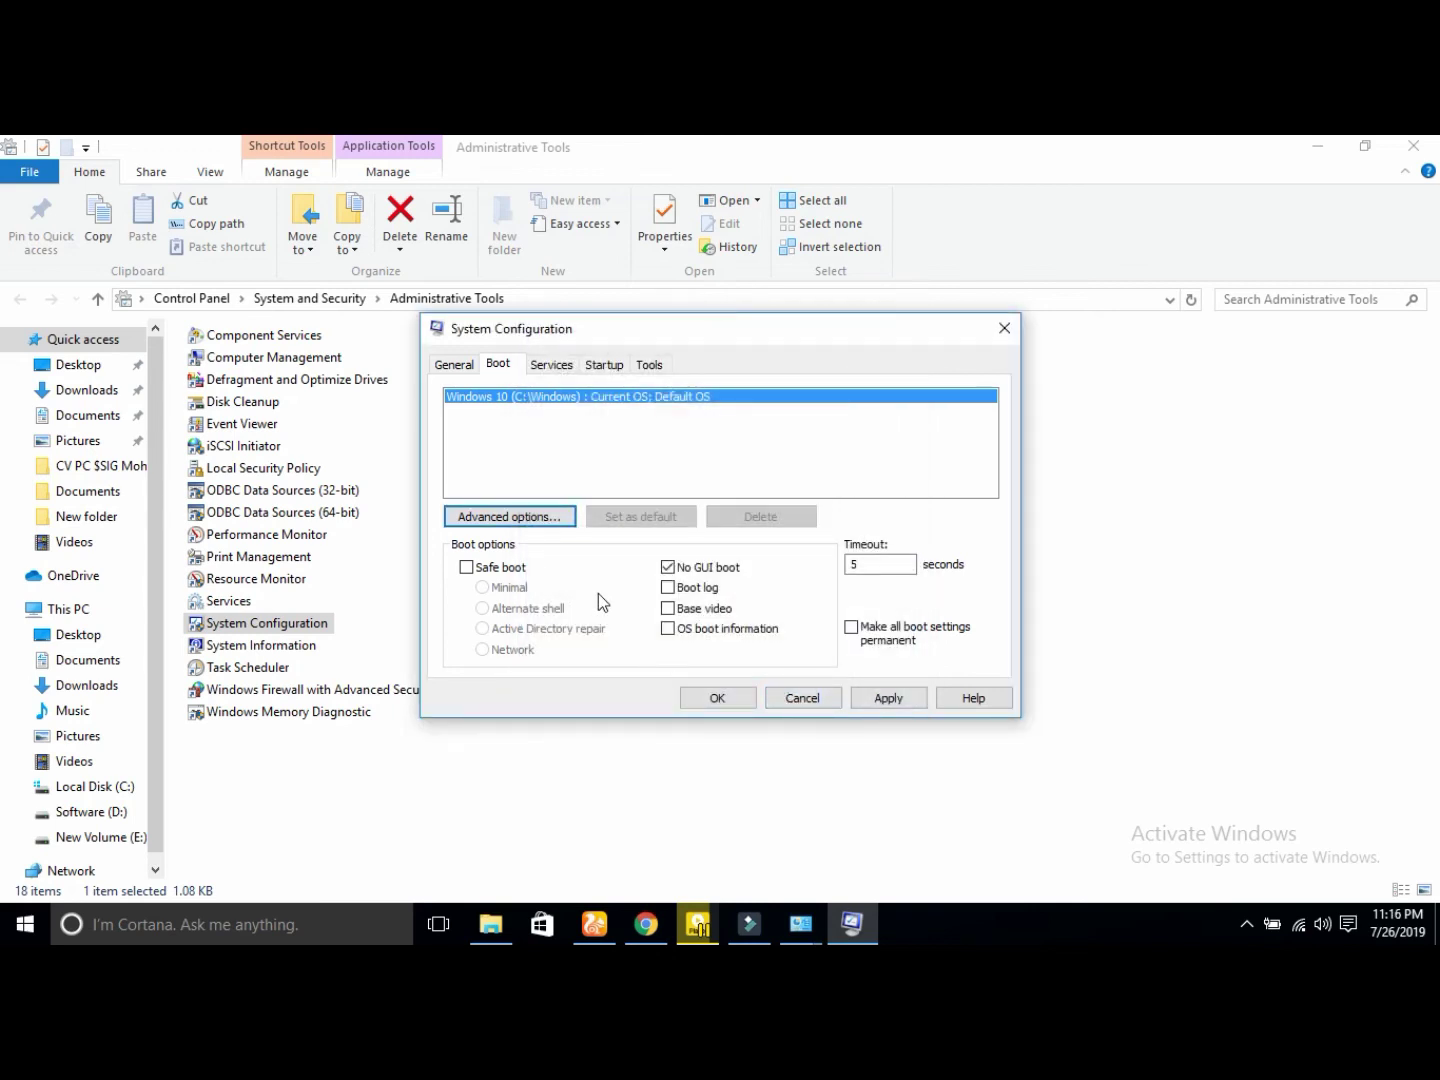
# Step: Examine the Windows services list and the startup programs in Task Manager
pyautogui.click(554, 366)
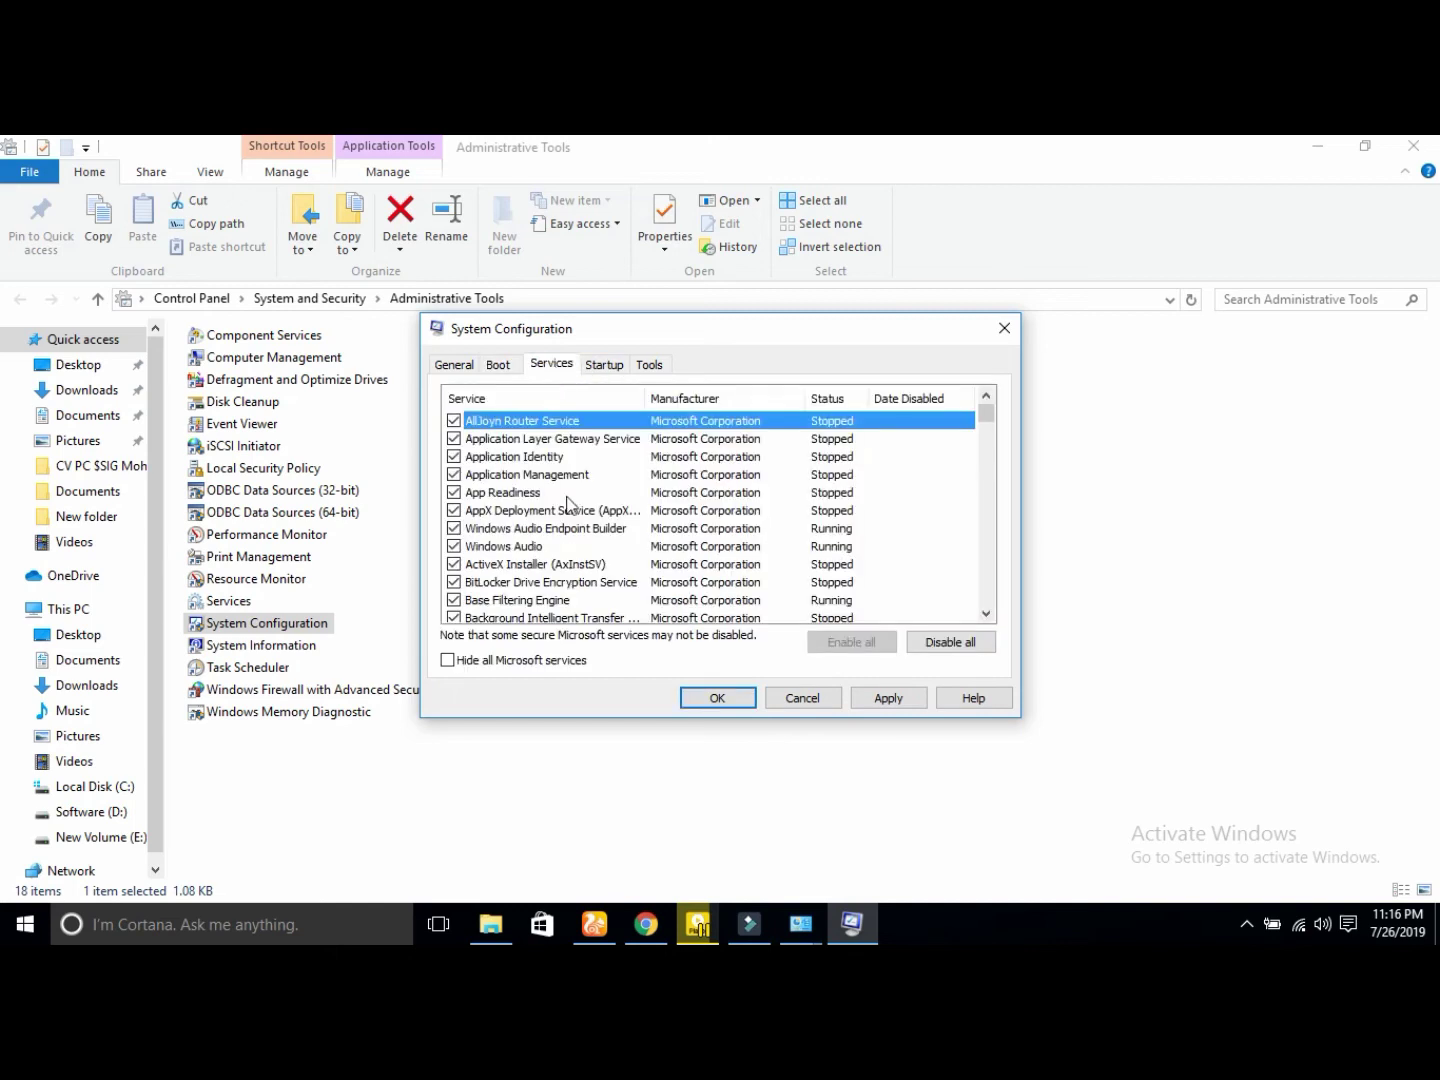
pyautogui.click(604, 365)
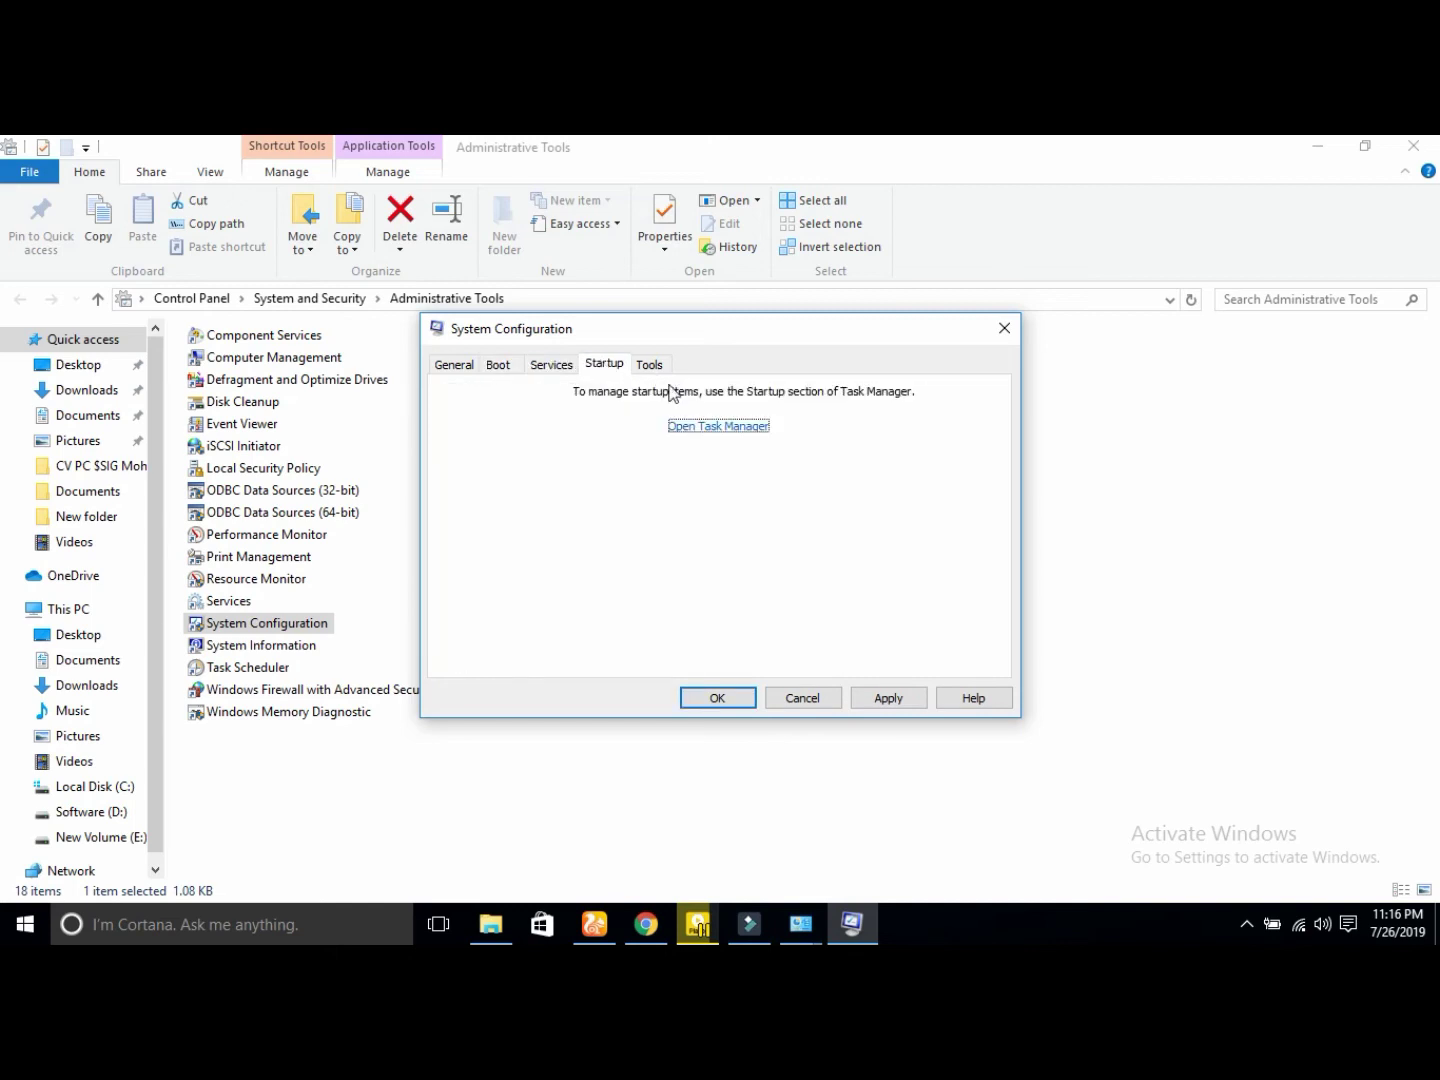
pyautogui.click(691, 426)
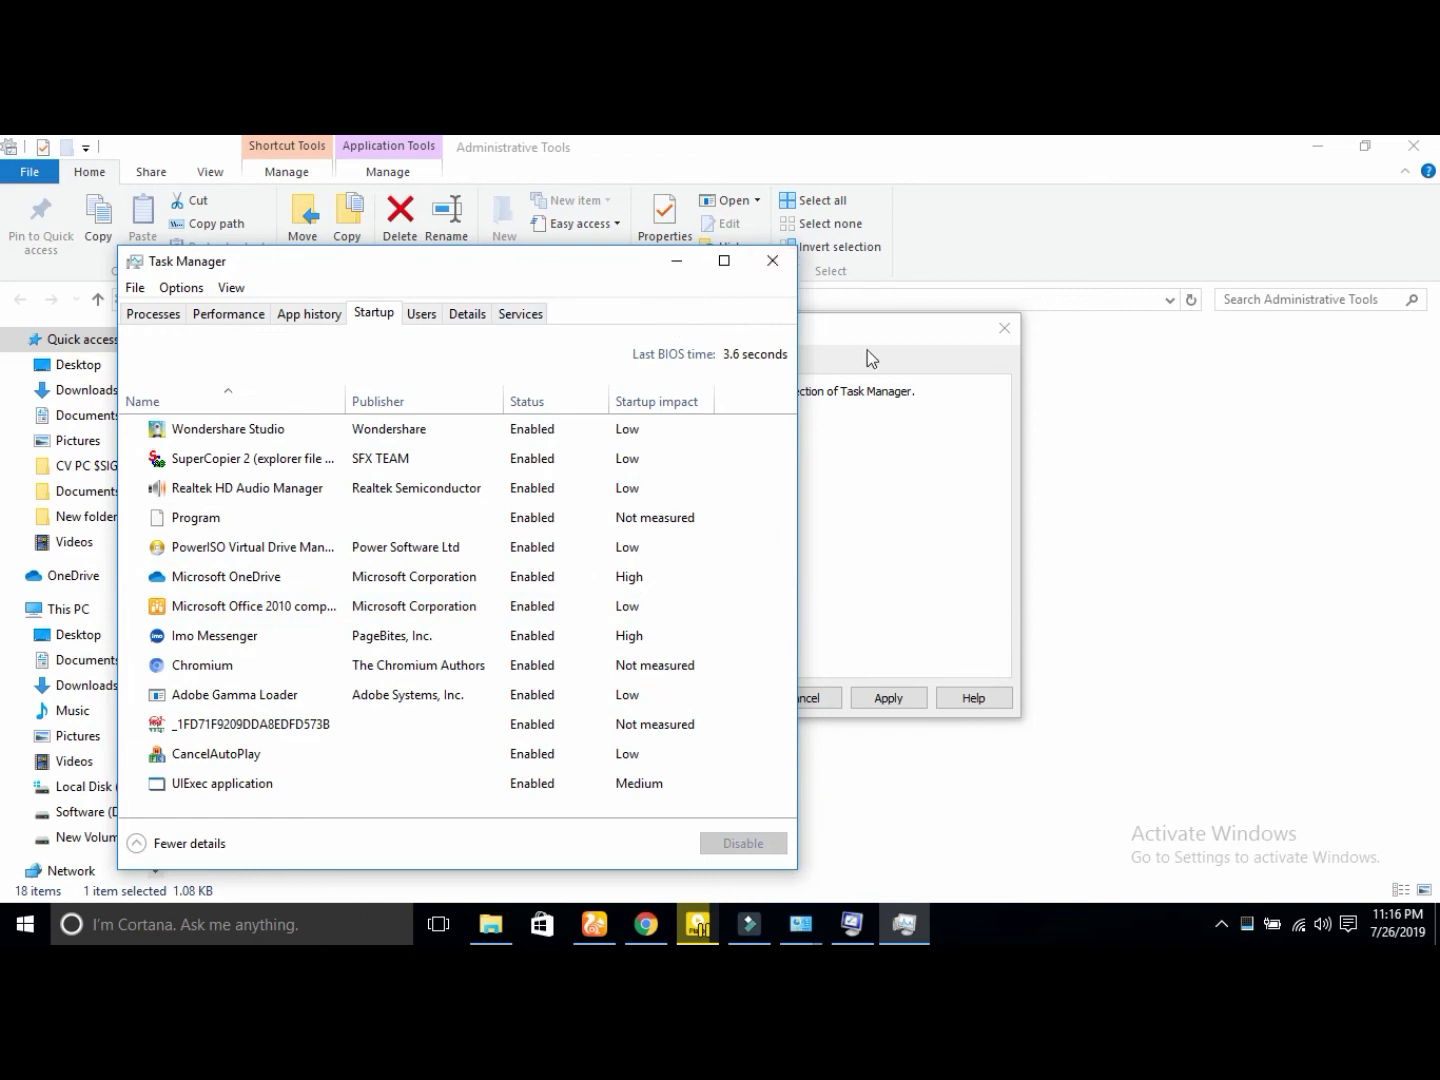
pyautogui.click(771, 261)
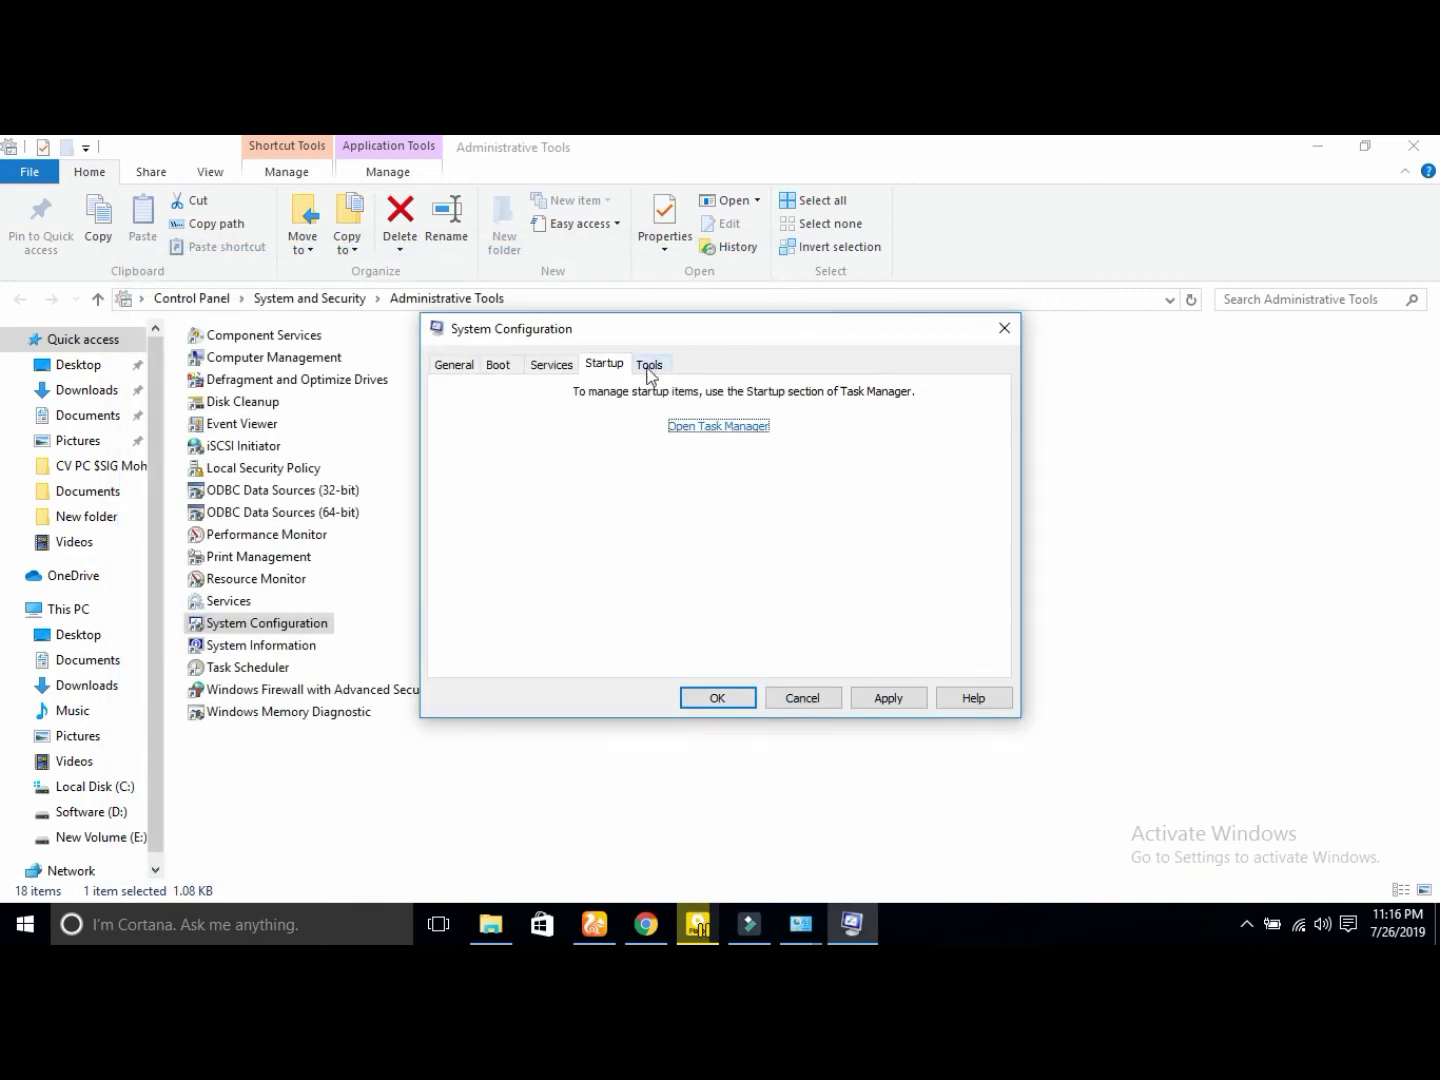
# Step: Look through the list of system tools available in System Configuration
pyautogui.click(665, 372)
pyautogui.scroll(-3, 640, 512)
pyautogui.scroll(3, 637, 512)
pyautogui.scroll(-3, 637, 512)
pyautogui.scroll(3, 633, 508)
# Step: Review the startup selection, boot options and services in System Configuration
pyautogui.click(600, 365)
pyautogui.click(552, 364)
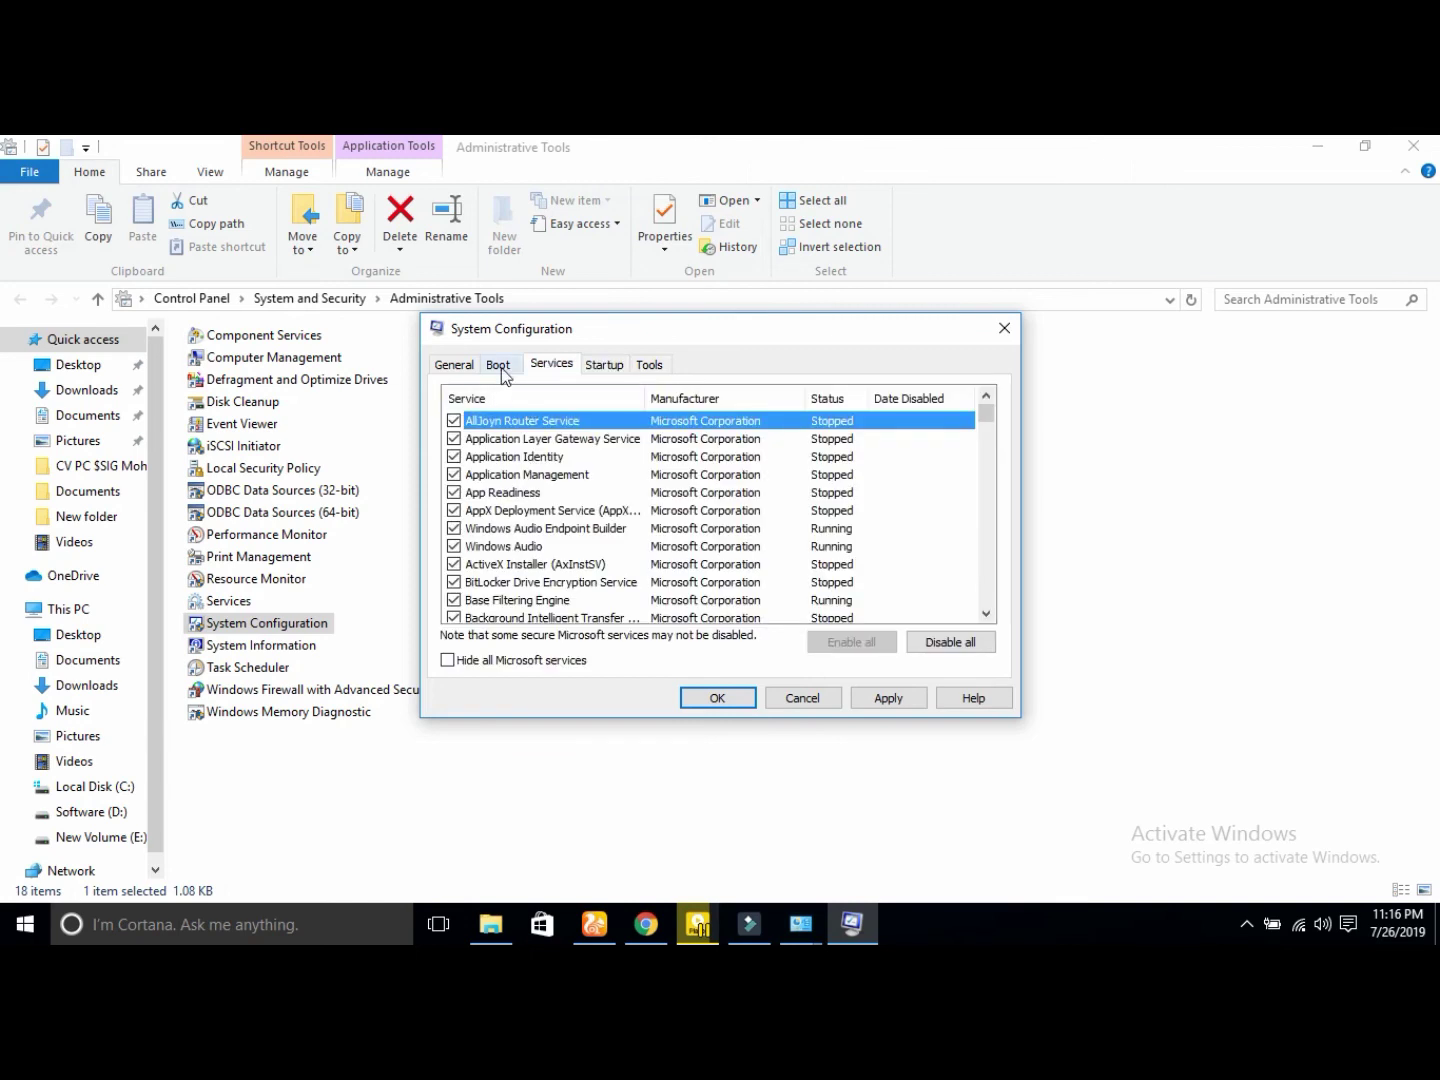
pyautogui.click(500, 368)
pyautogui.click(453, 368)
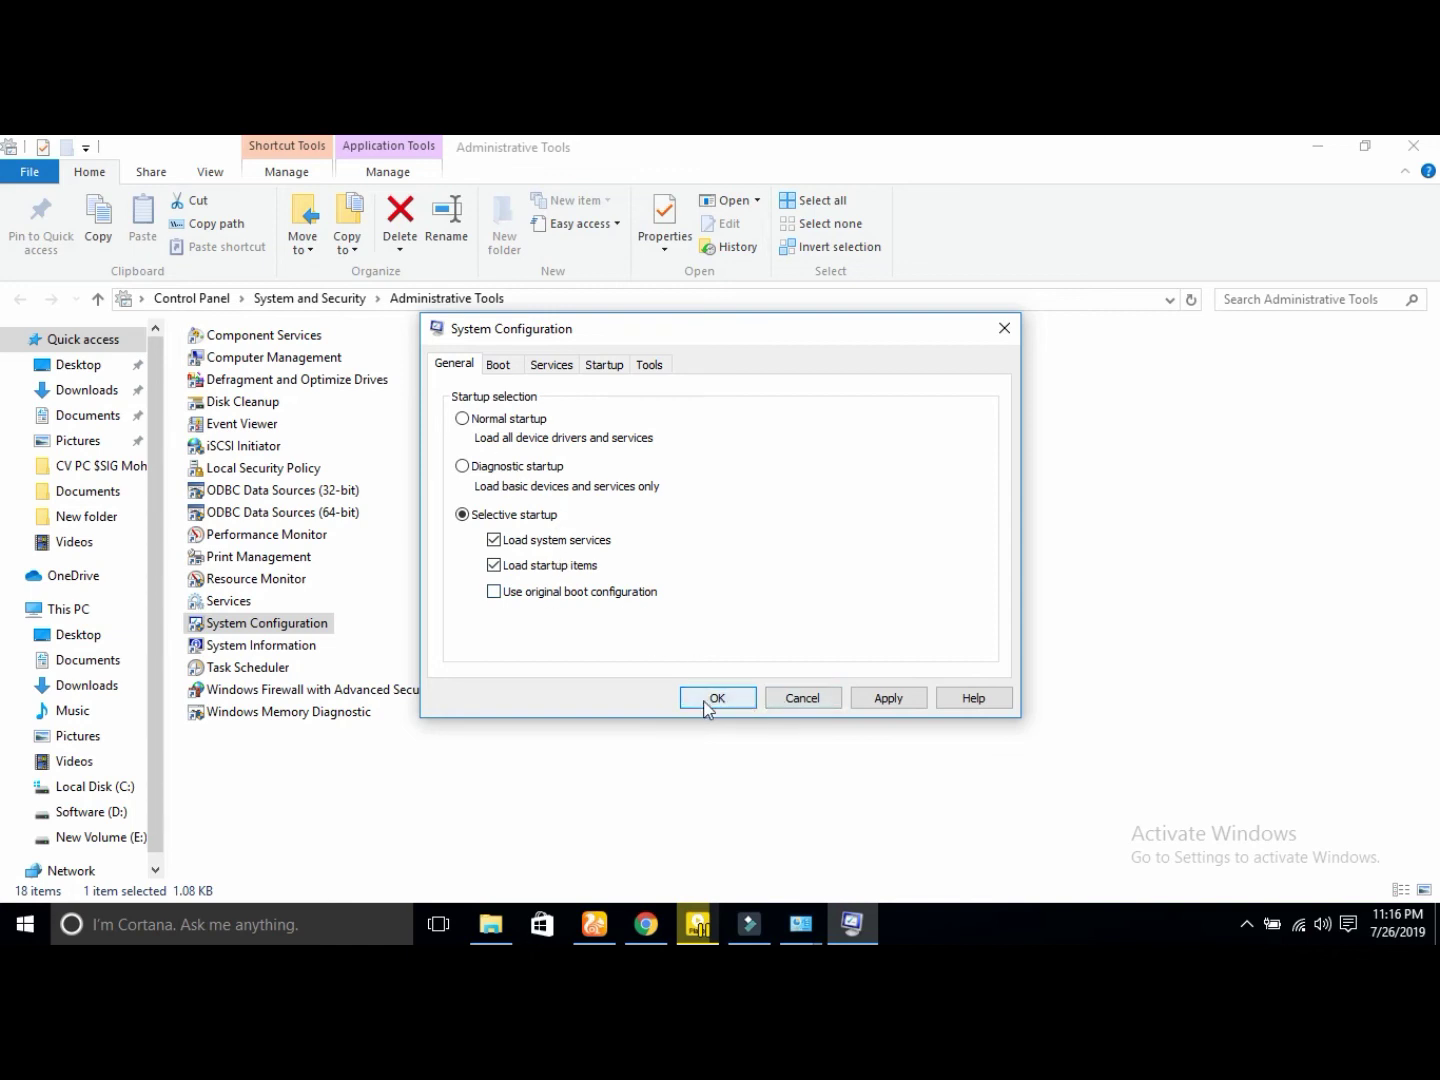
pyautogui.click(499, 365)
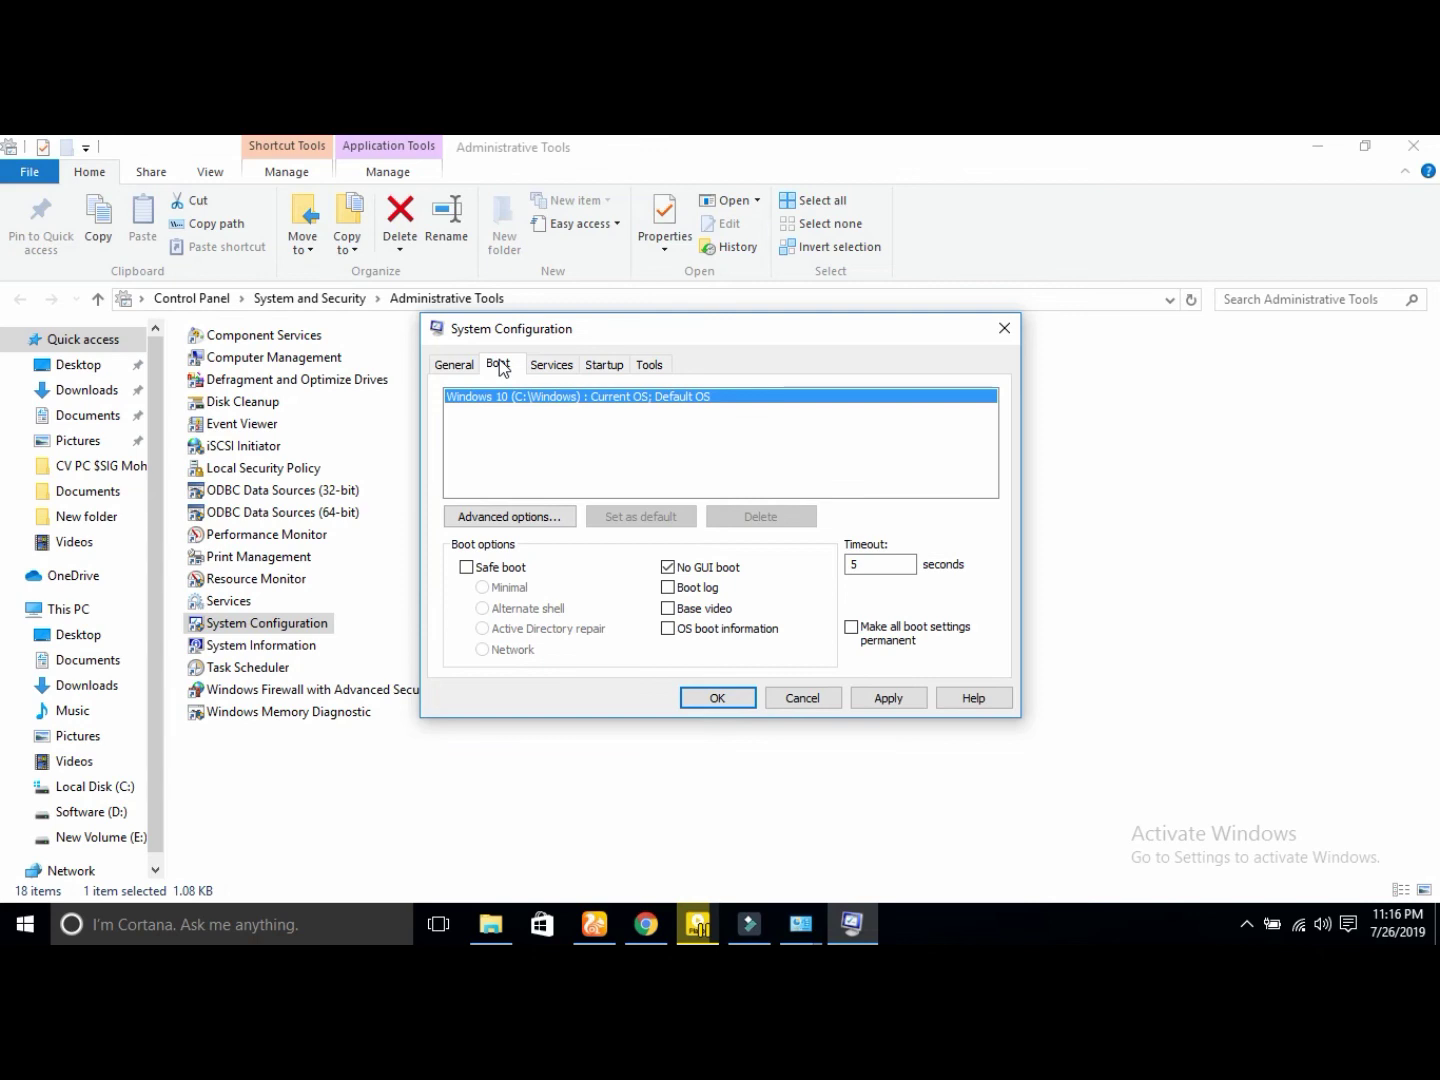
pyautogui.click(559, 367)
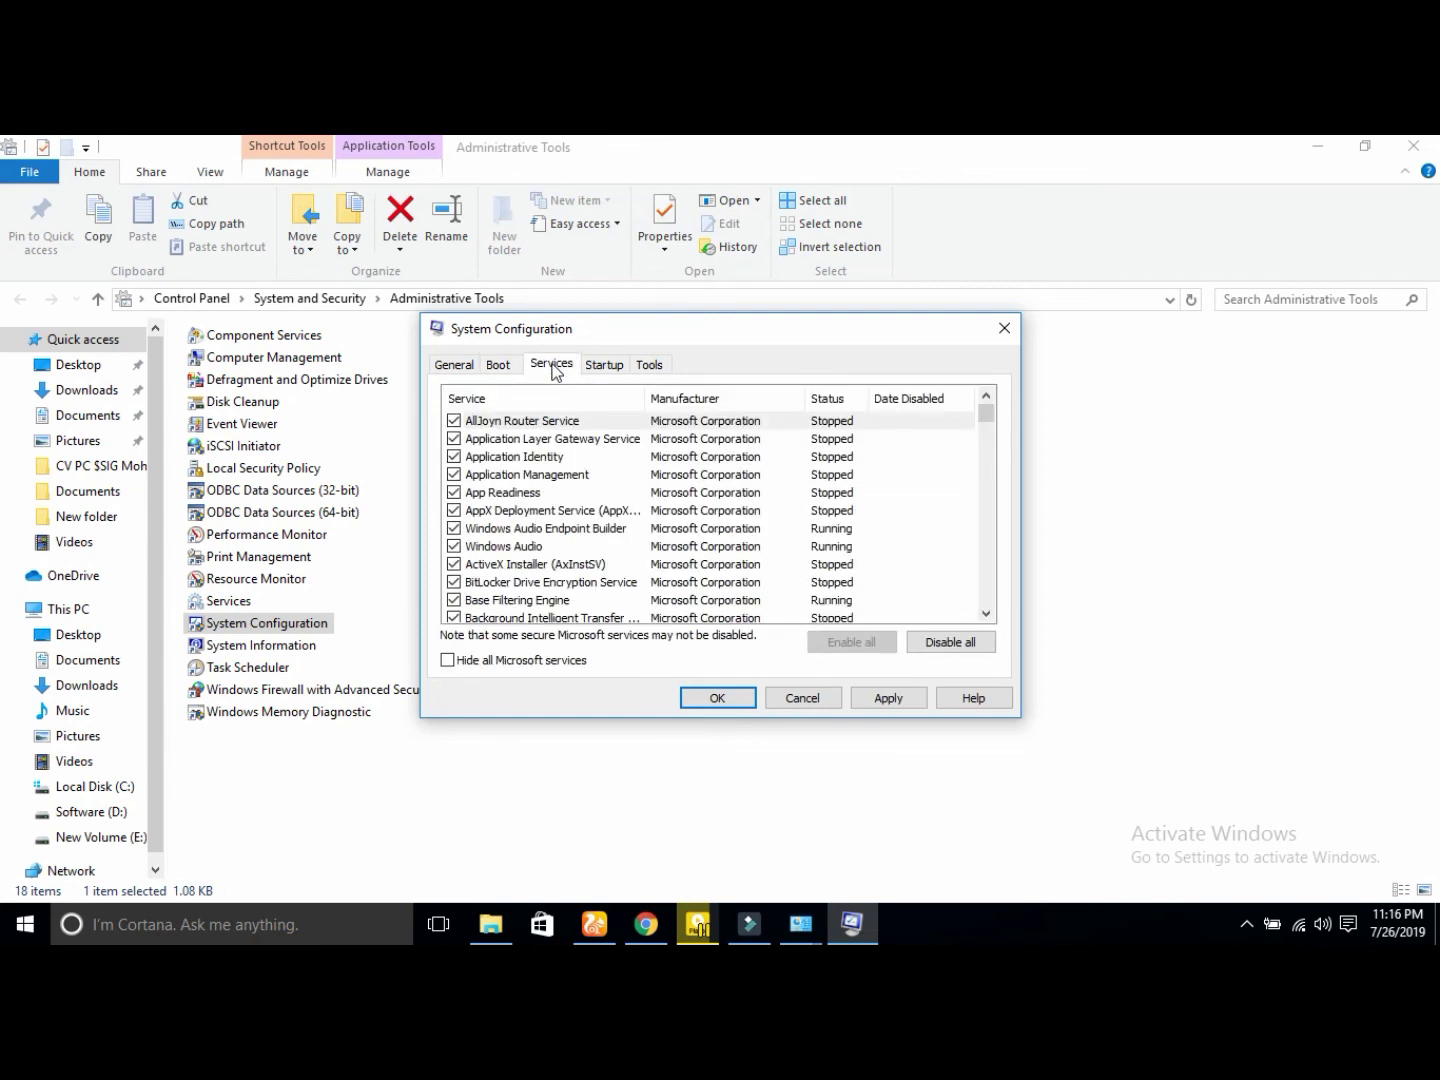
pyautogui.click(498, 368)
pyautogui.click(438, 368)
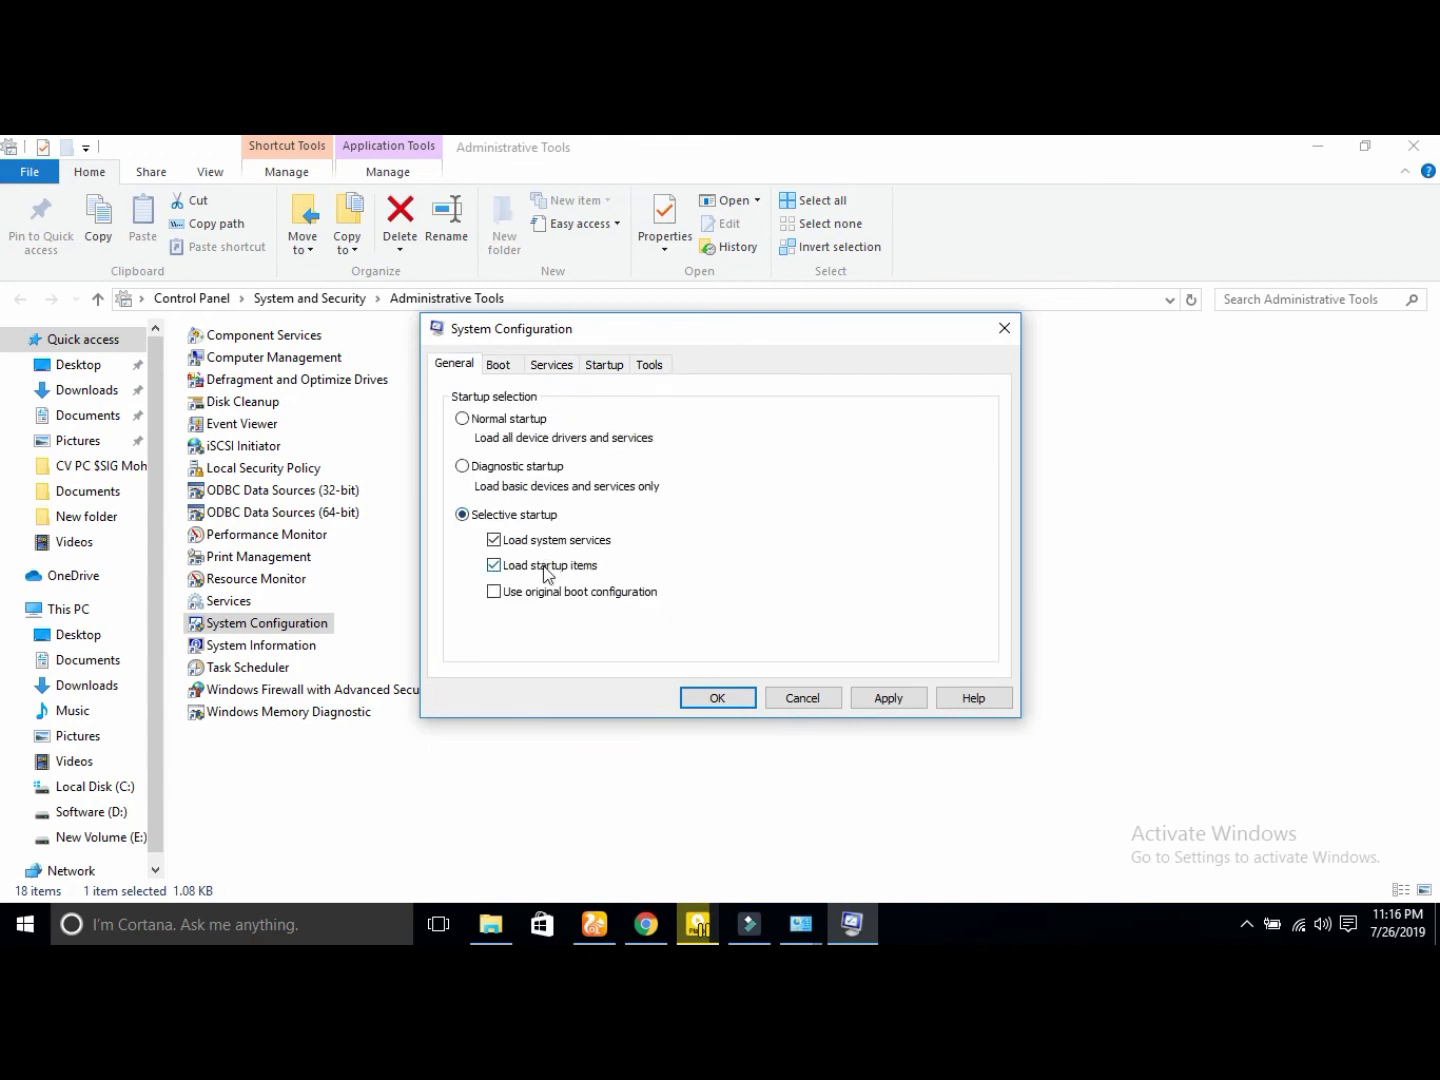
pyautogui.click(500, 368)
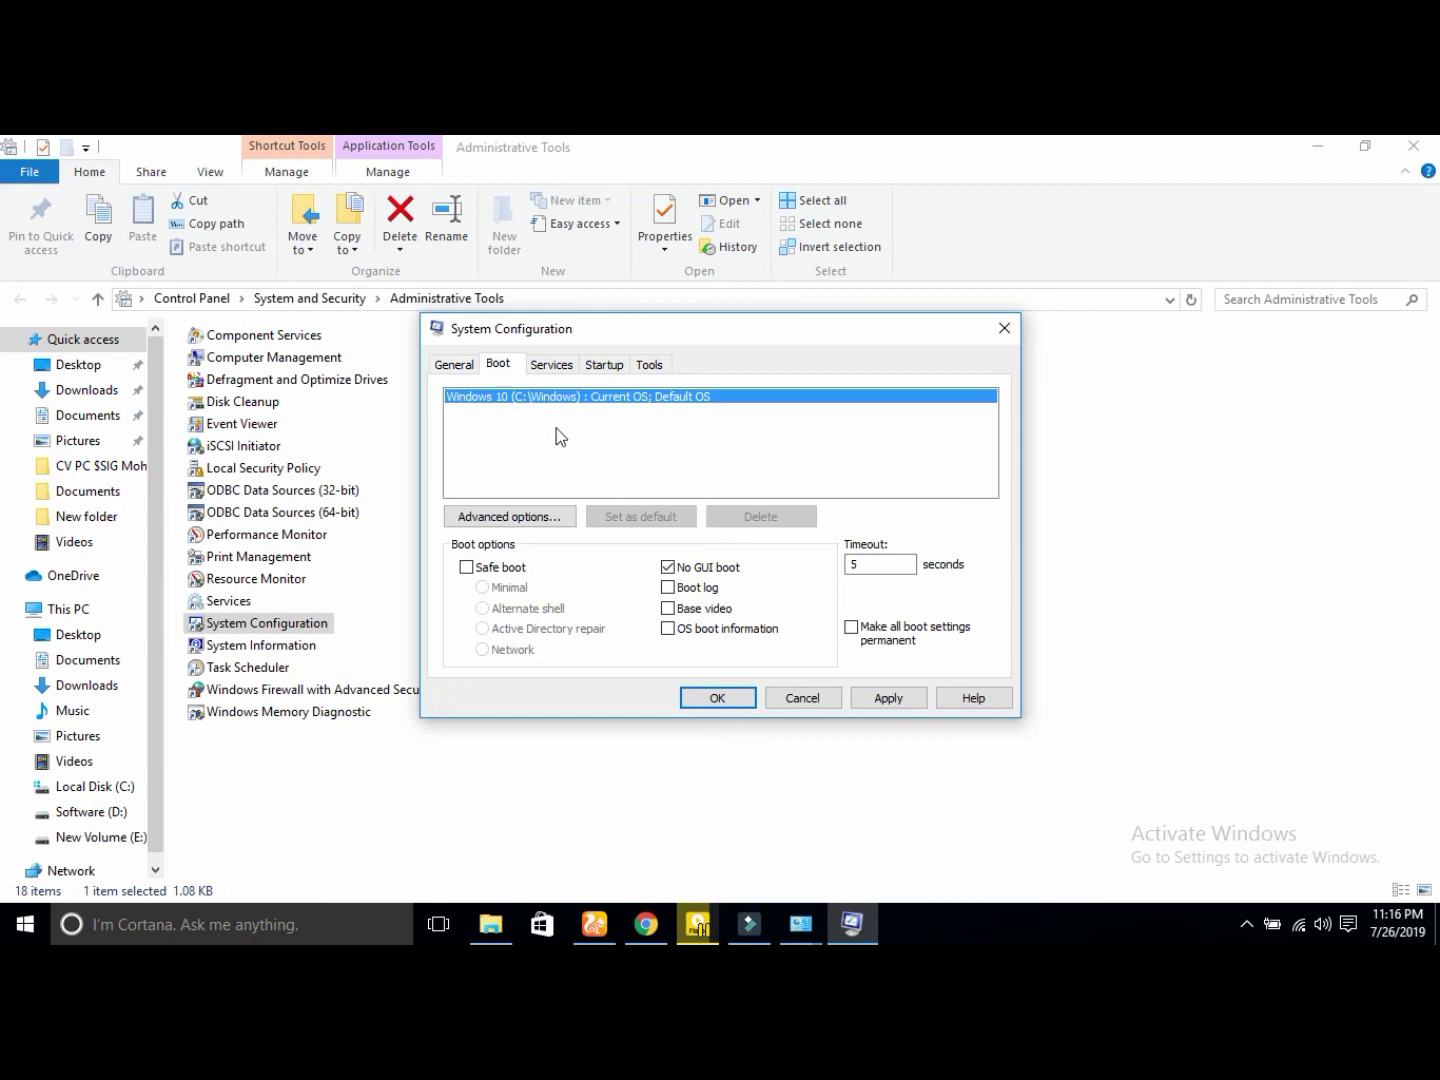
pyautogui.click(550, 365)
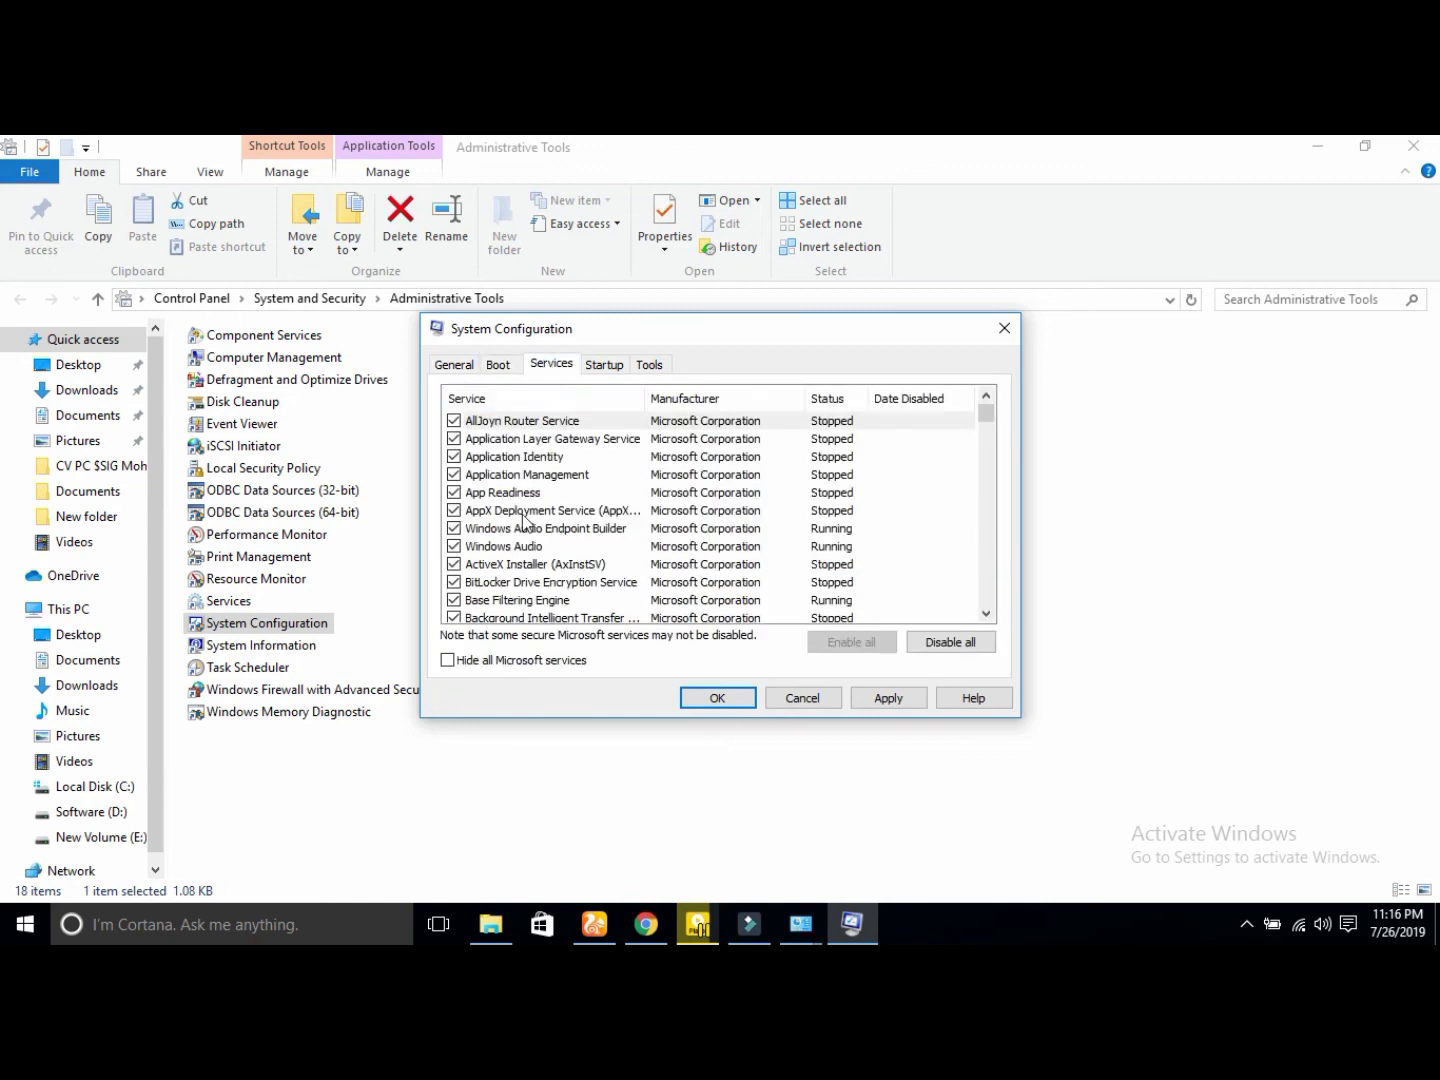
# Step: Apply the boot settings in System Configuration and close it, dismissing the restart prompt without restarting the computer
pyautogui.click(503, 367)
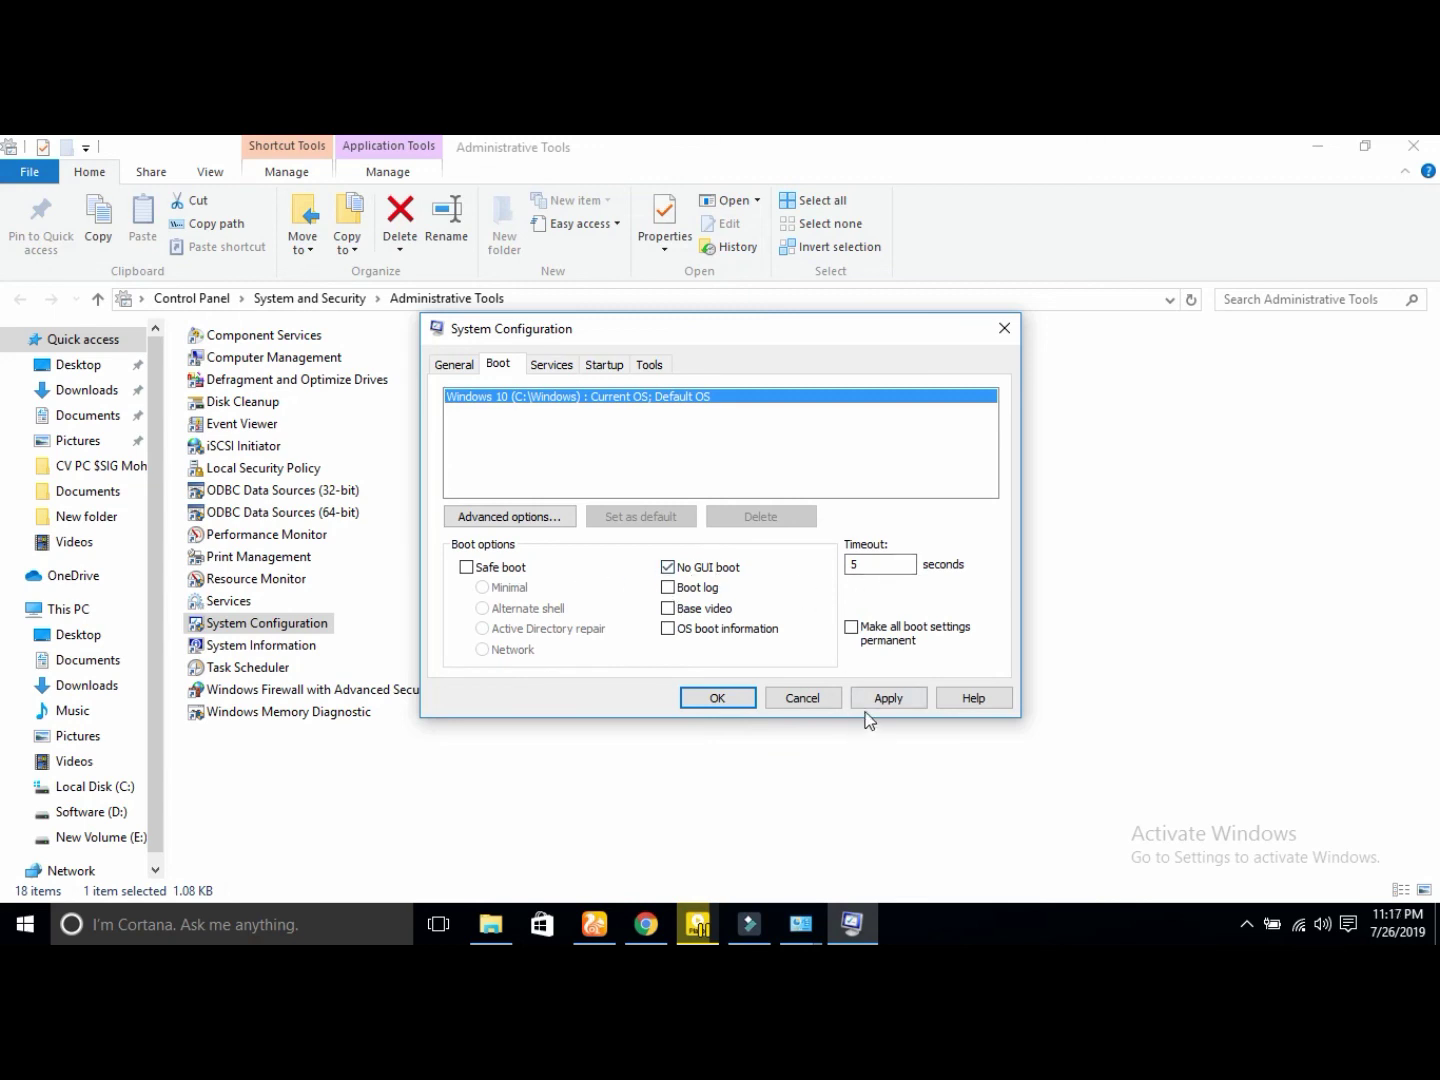
pyautogui.click(893, 702)
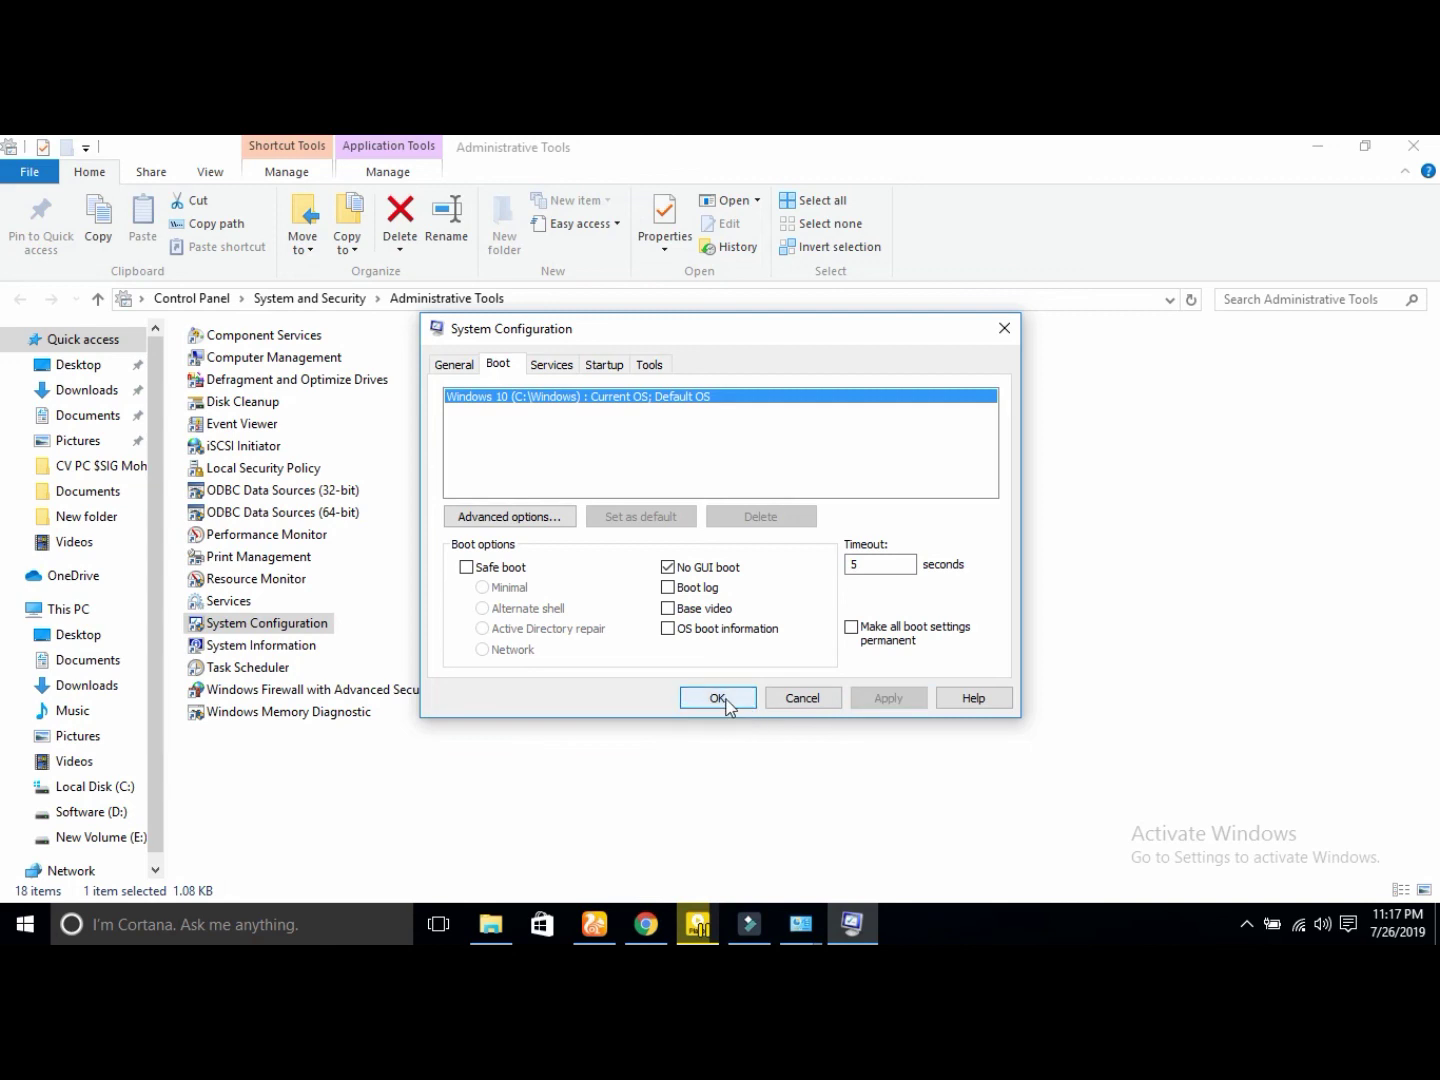
pyautogui.click(718, 697)
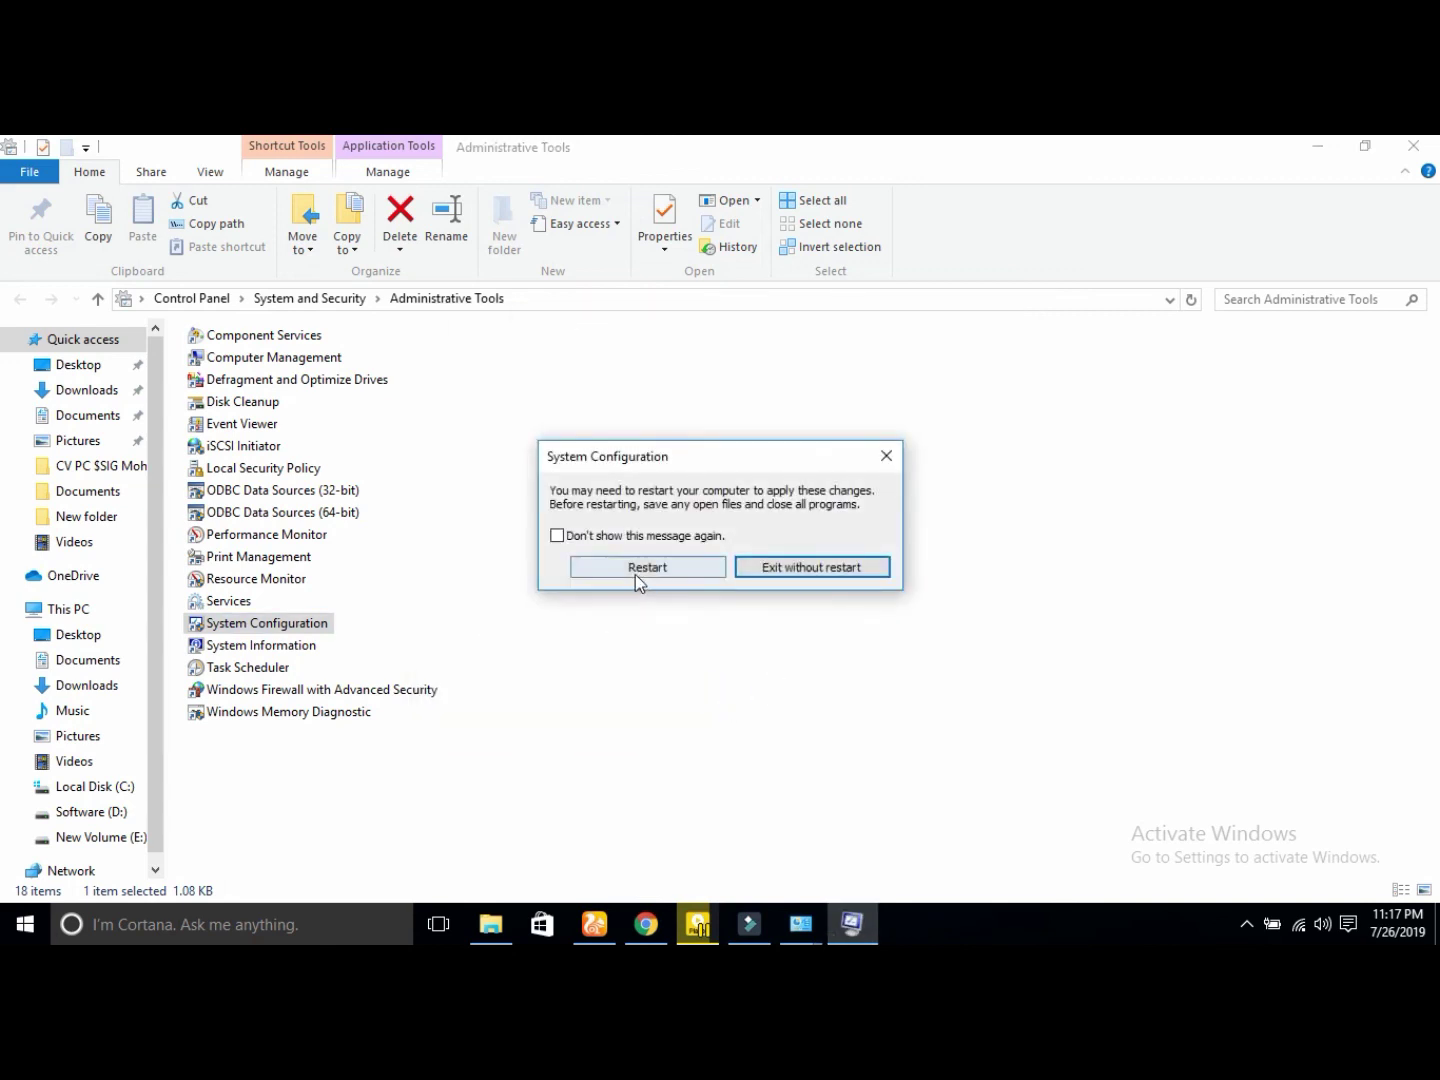
pyautogui.click(886, 456)
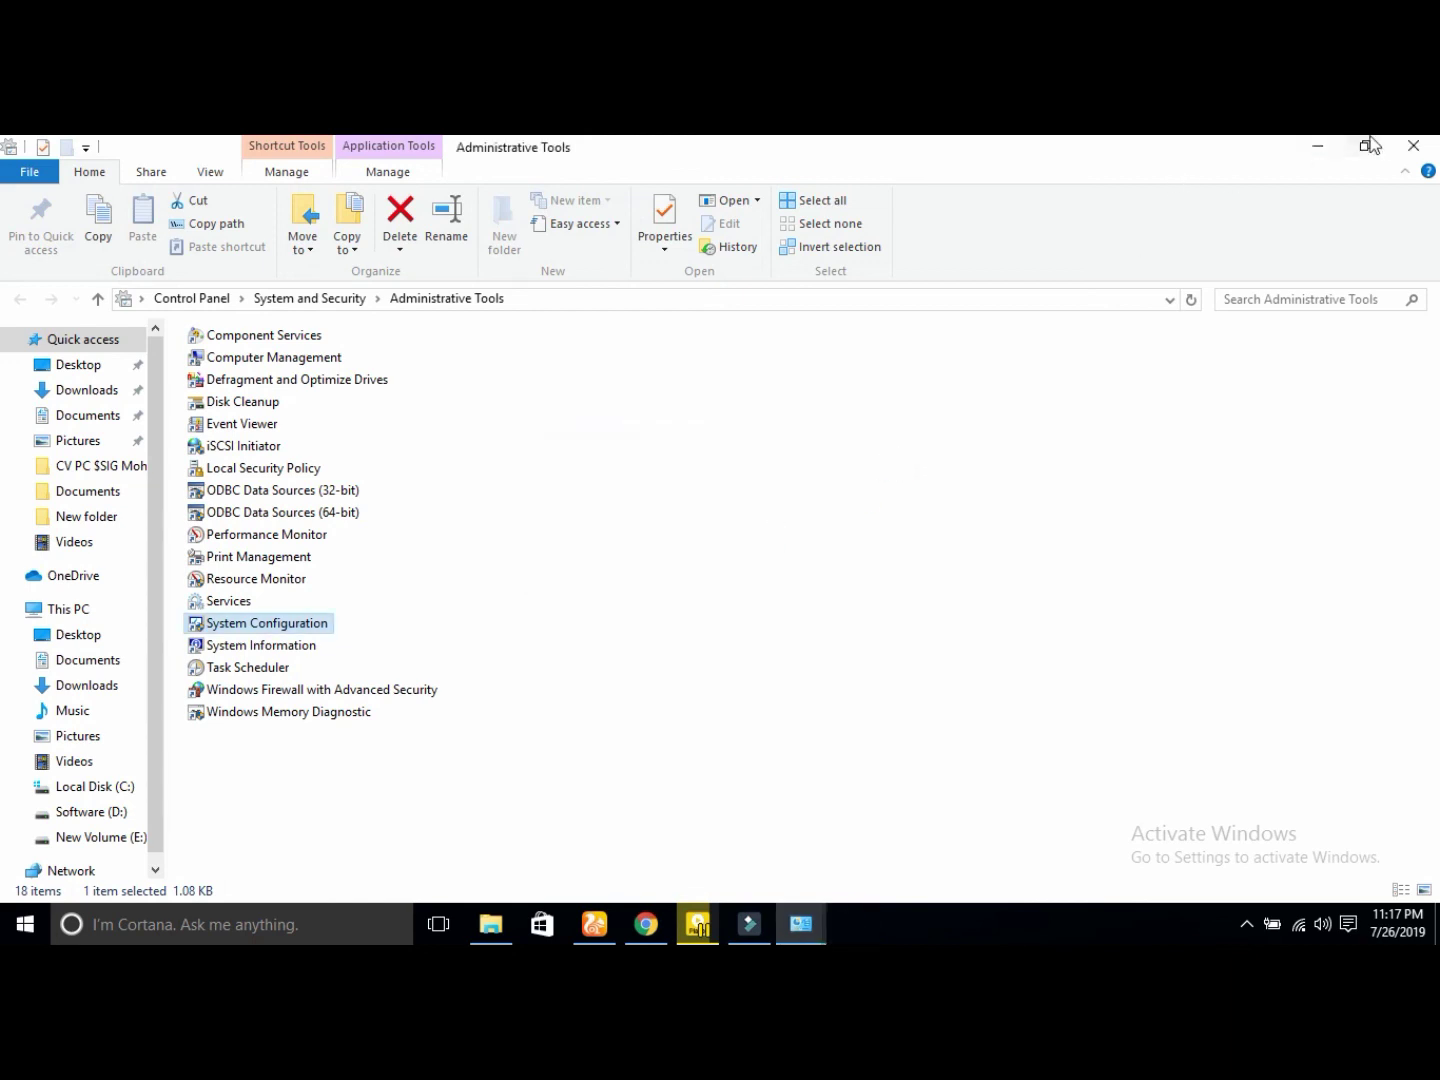
# Step: Close Administrative Tools, return to the Control Panel home, switch its view to large icons, and close it
pyautogui.click(1411, 147)
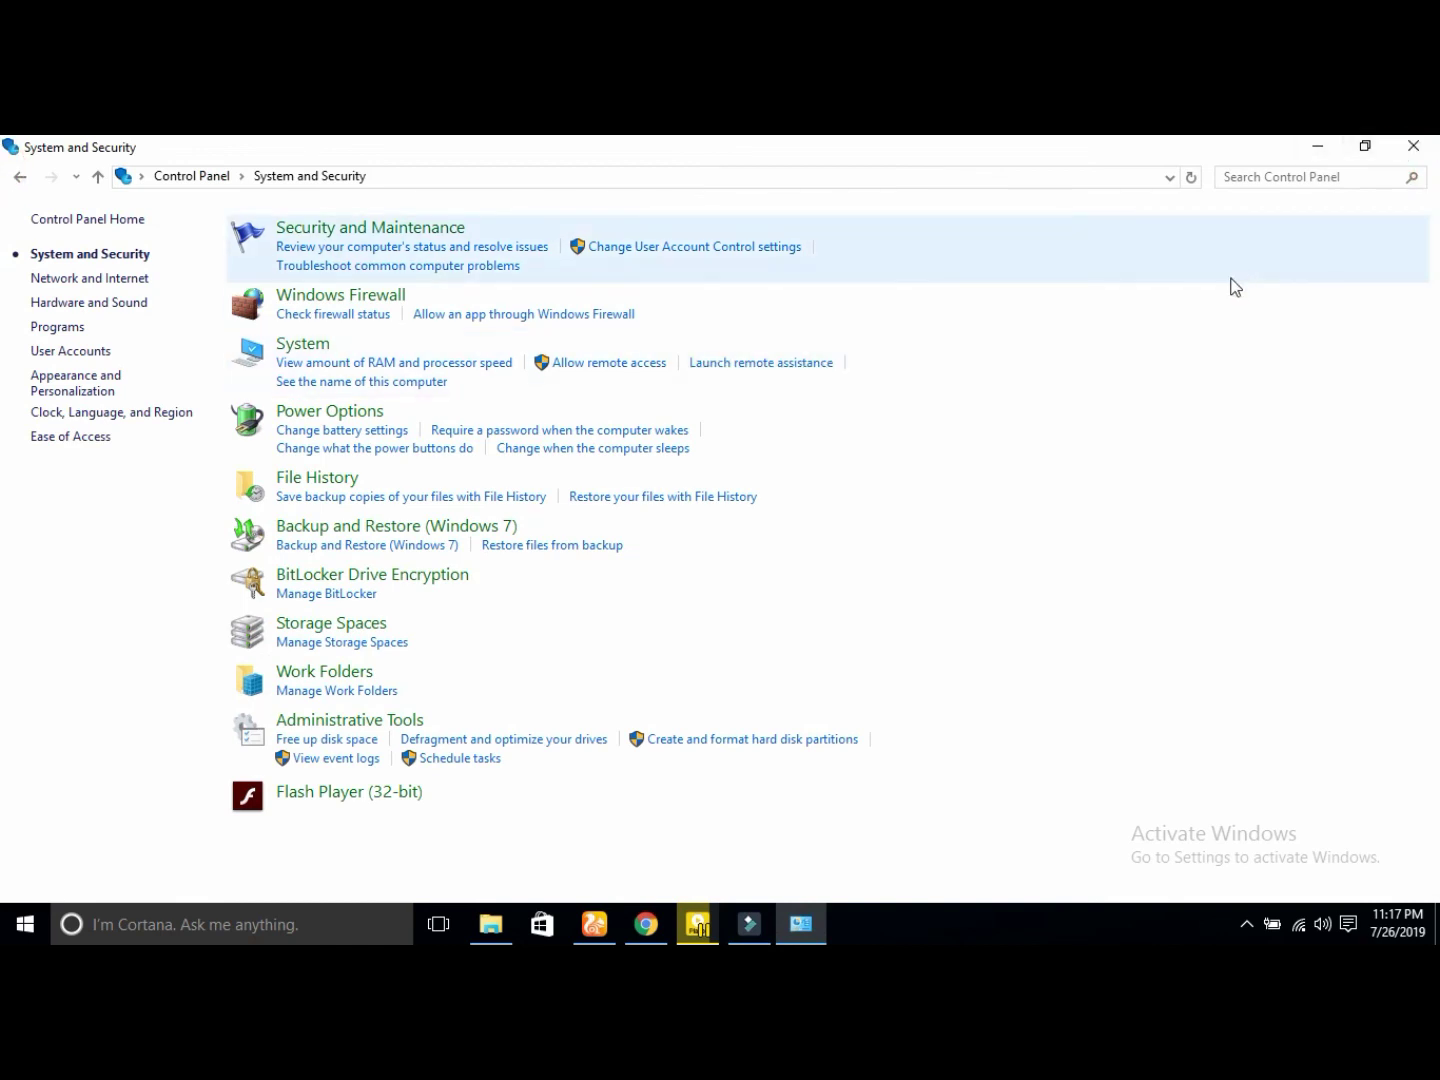
pyautogui.click(21, 175)
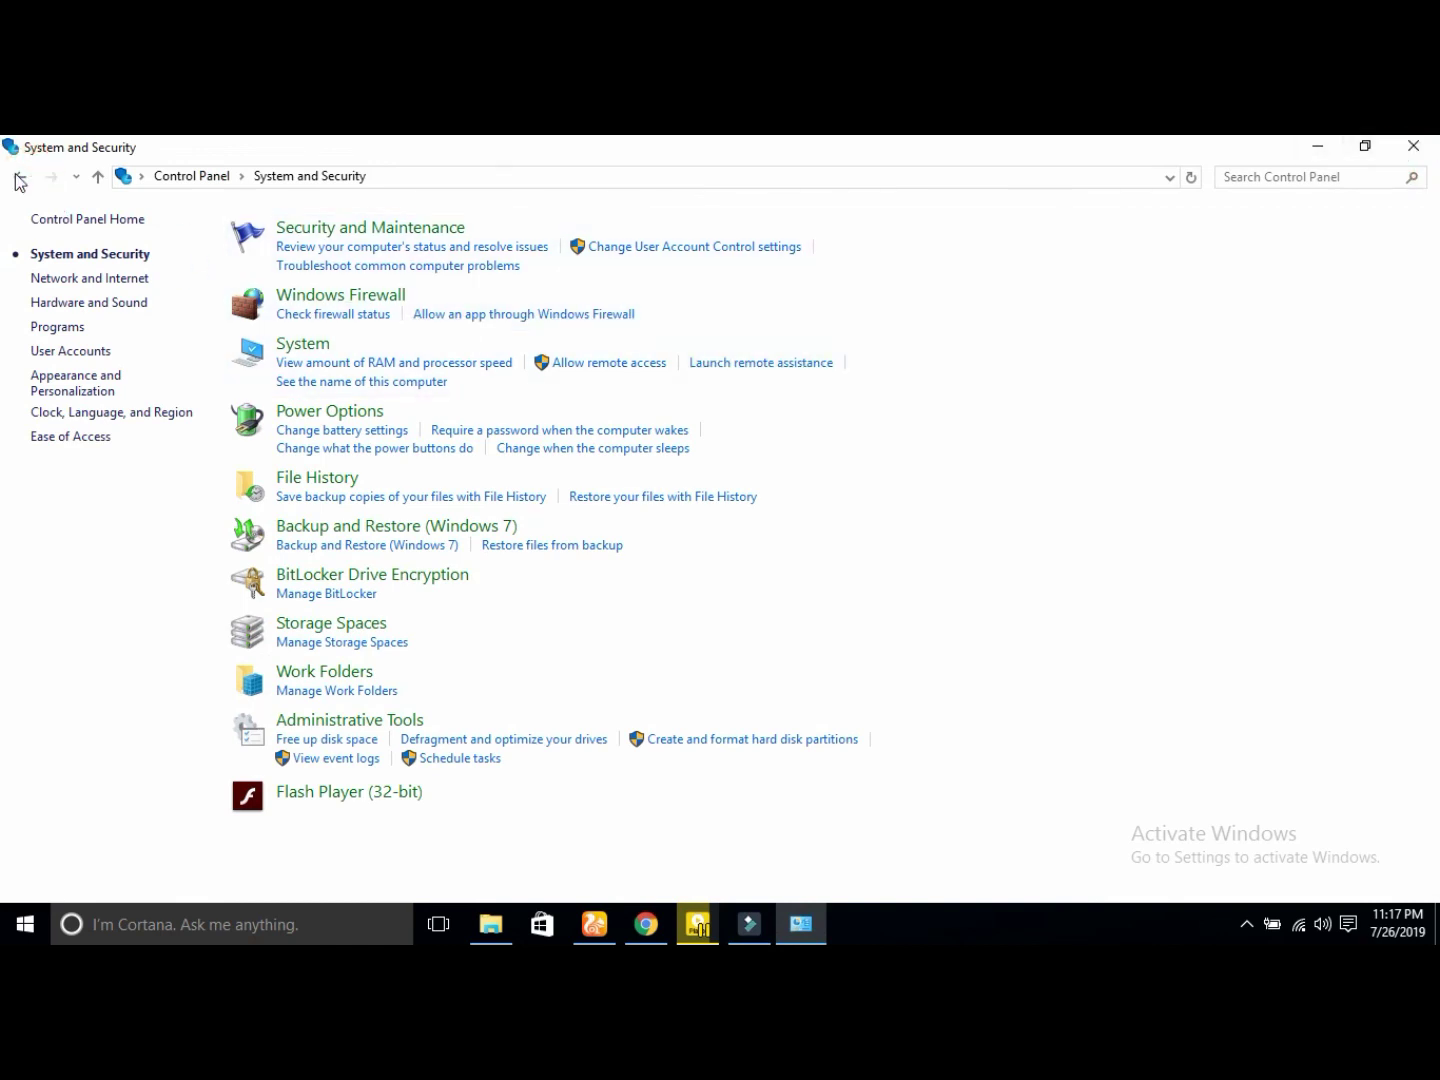
pyautogui.click(1050, 230)
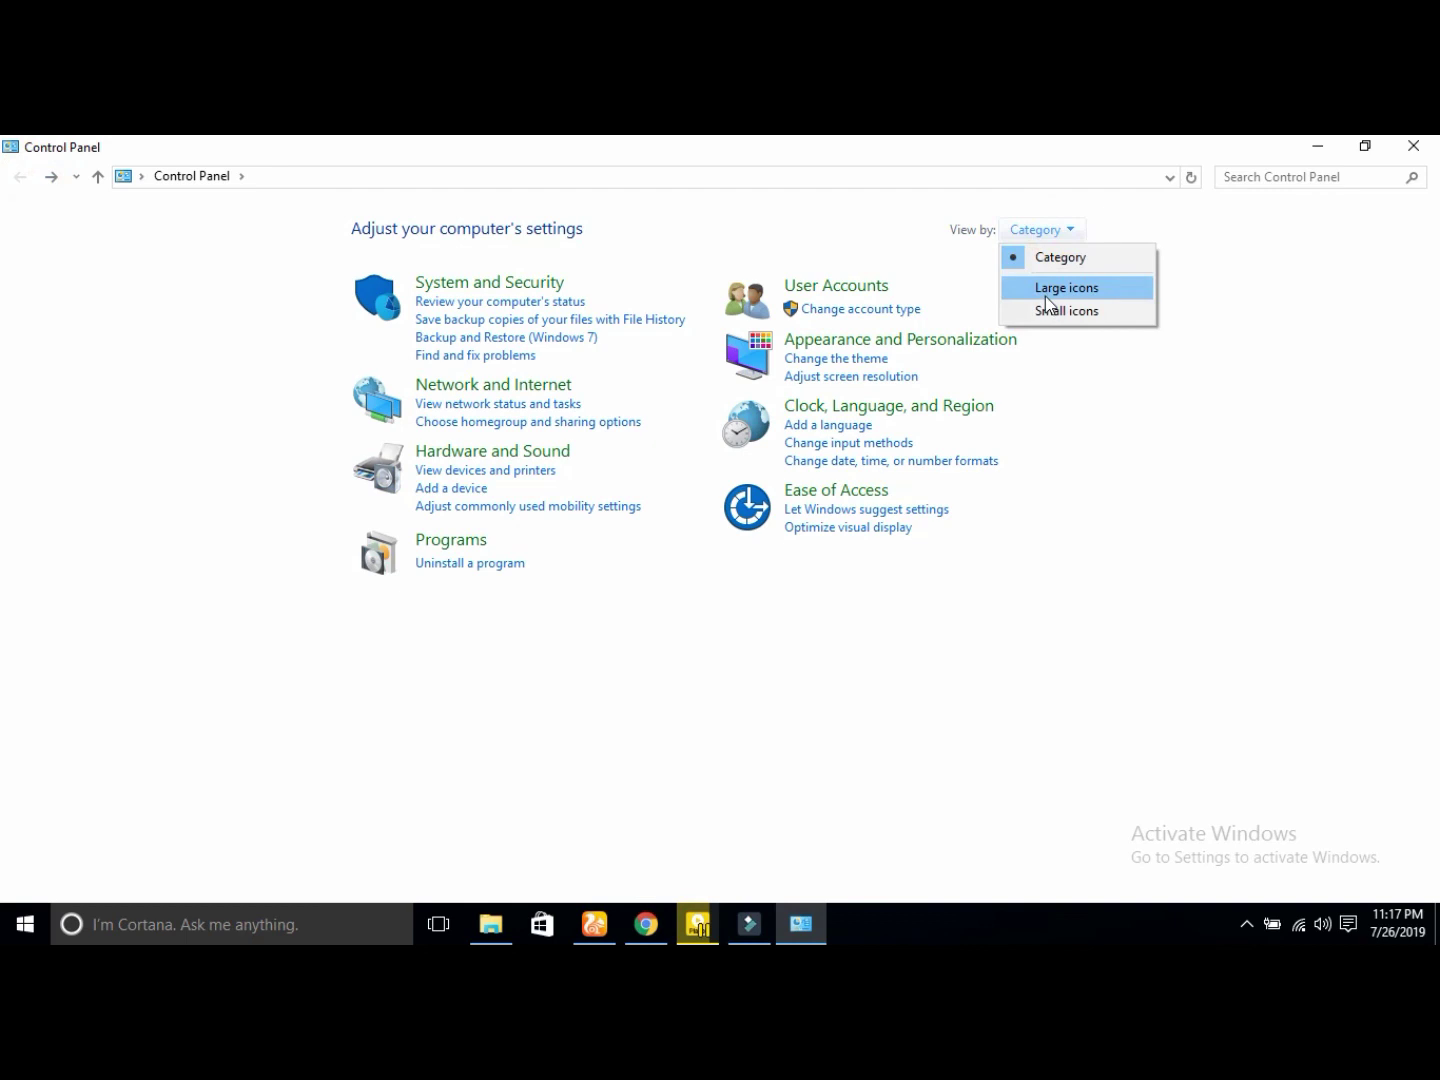
pyautogui.click(1046, 295)
pyautogui.click(1412, 148)
# Step: Refresh the Windows desktop several times
pyautogui.rightClick(704, 329)
pyautogui.click(788, 395)
pyautogui.rightClick(626, 337)
pyautogui.click(690, 405)
pyautogui.rightClick(673, 427)
pyautogui.click(746, 497)
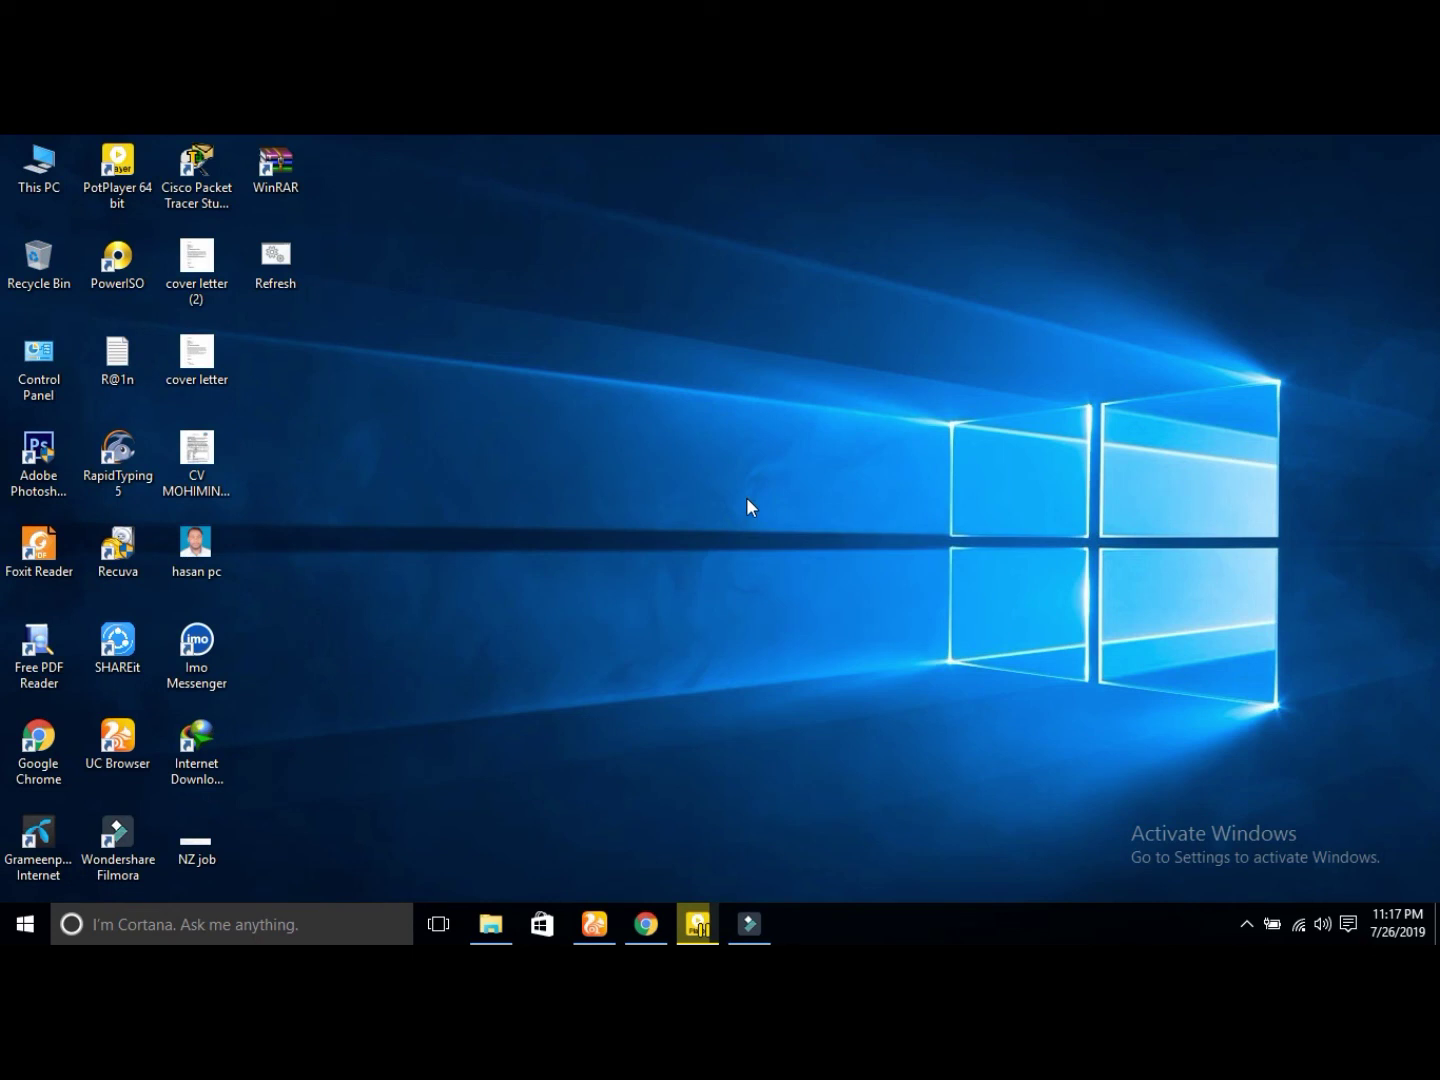
pyautogui.rightClick(441, 414)
pyautogui.click(478, 480)
pyautogui.rightClick(421, 414)
pyautogui.click(464, 480)
pyautogui.rightClick(482, 292)
pyautogui.click(535, 357)
pyautogui.rightClick(634, 524)
pyautogui.click(688, 590)
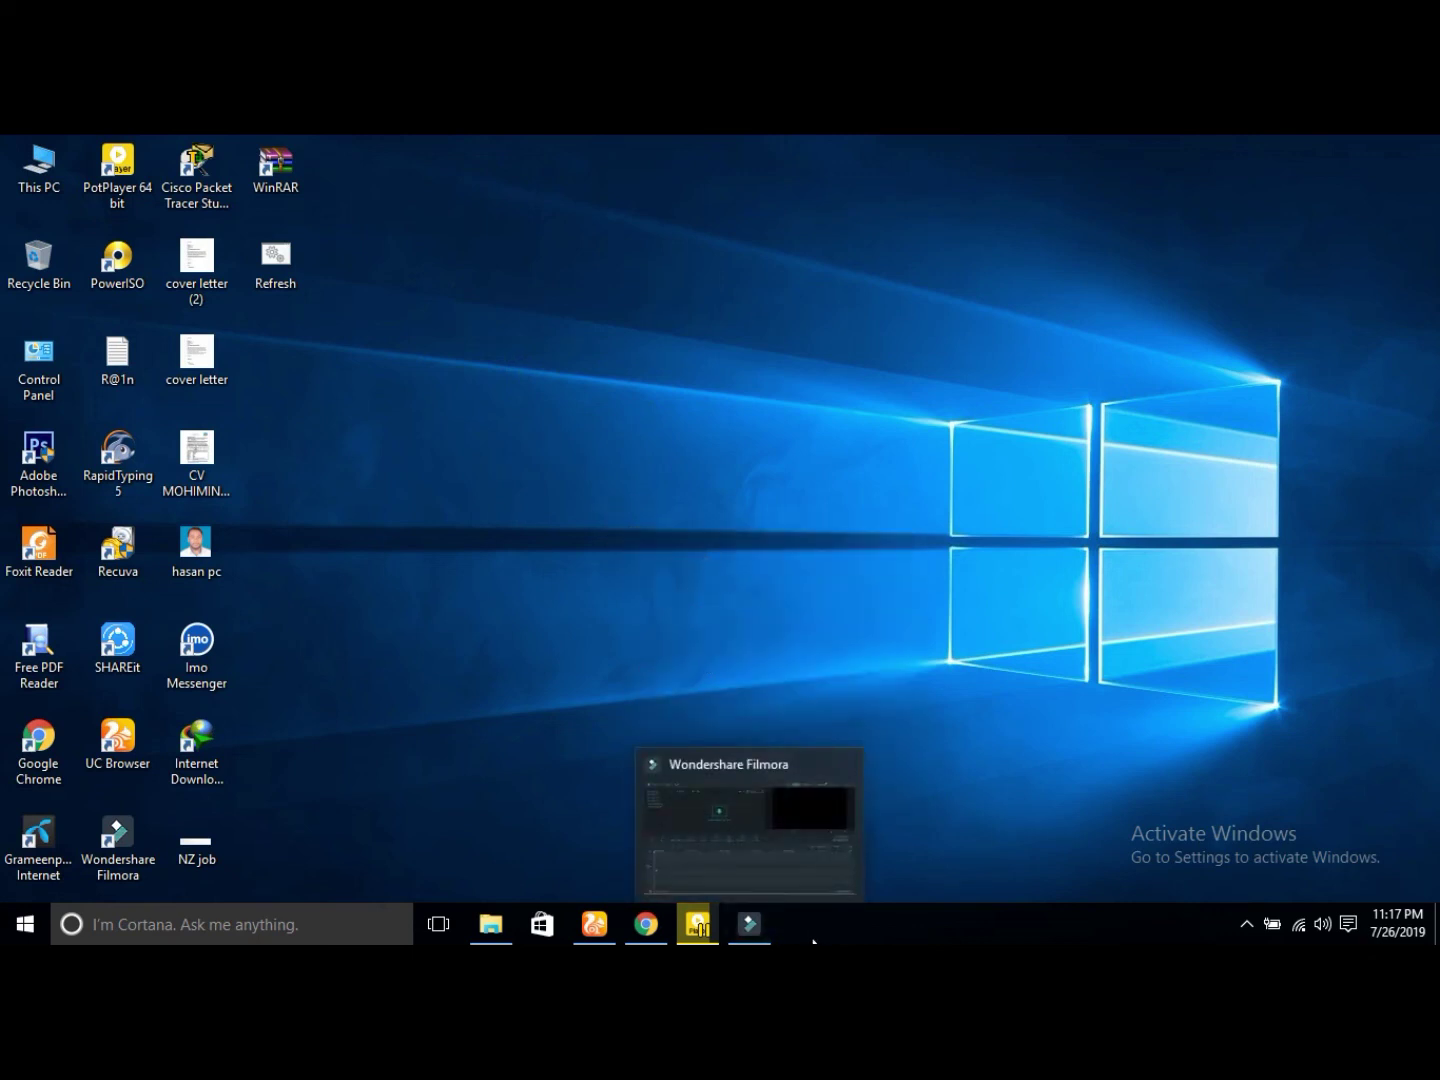
pyautogui.click(1246, 925)
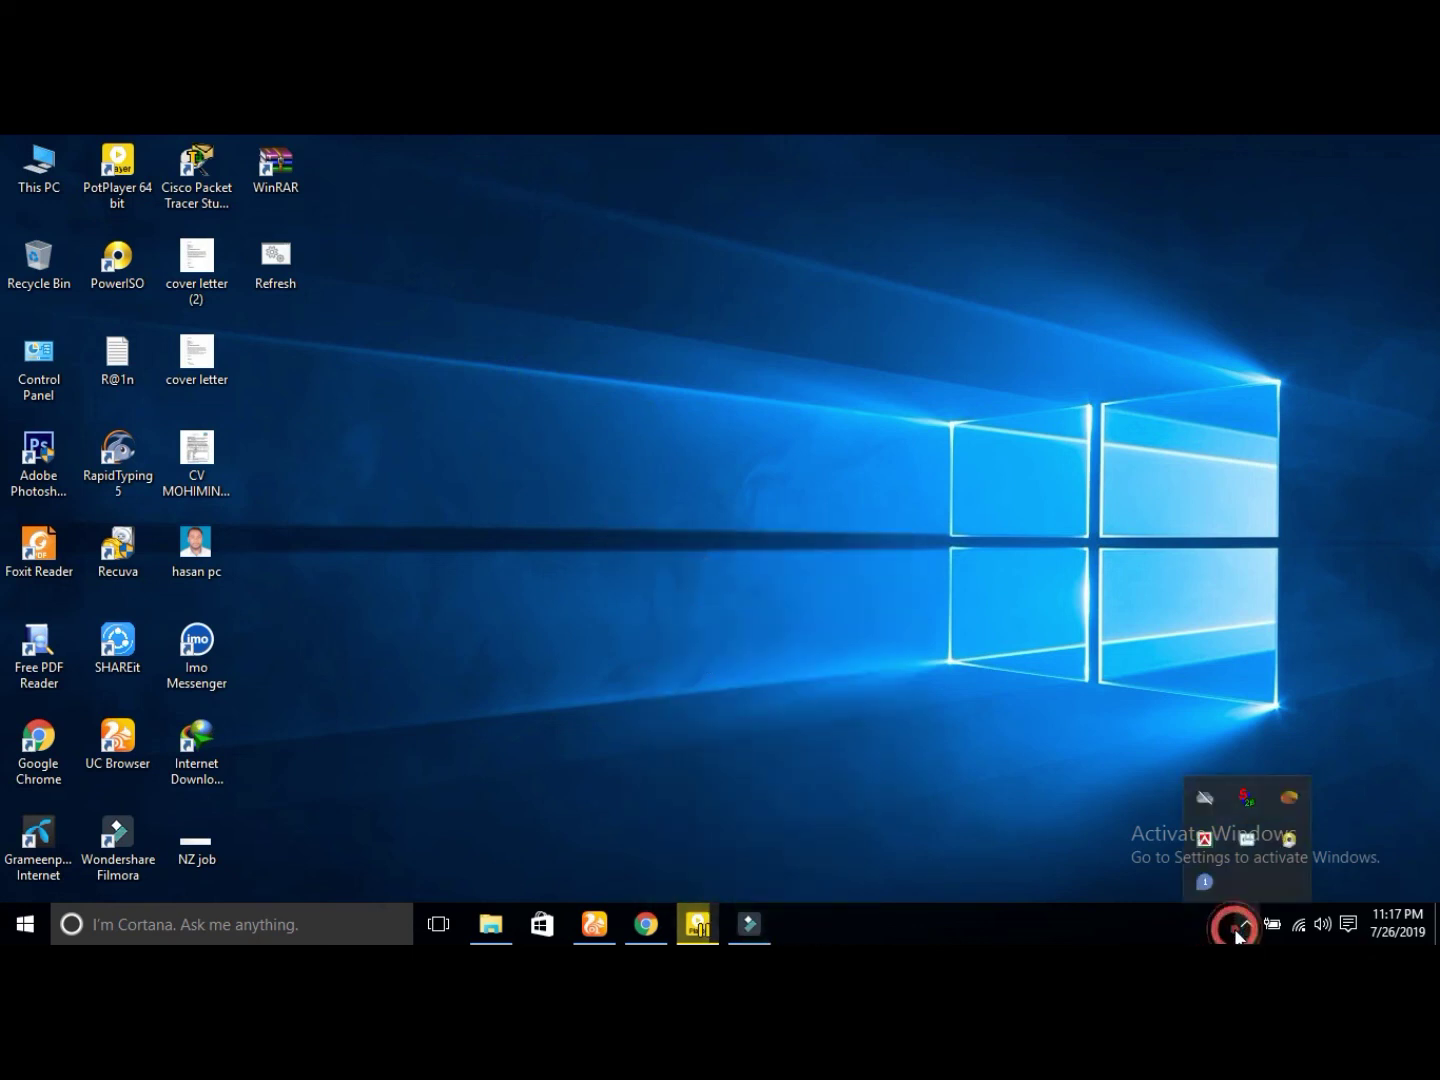
pyautogui.rightClick(1253, 840)
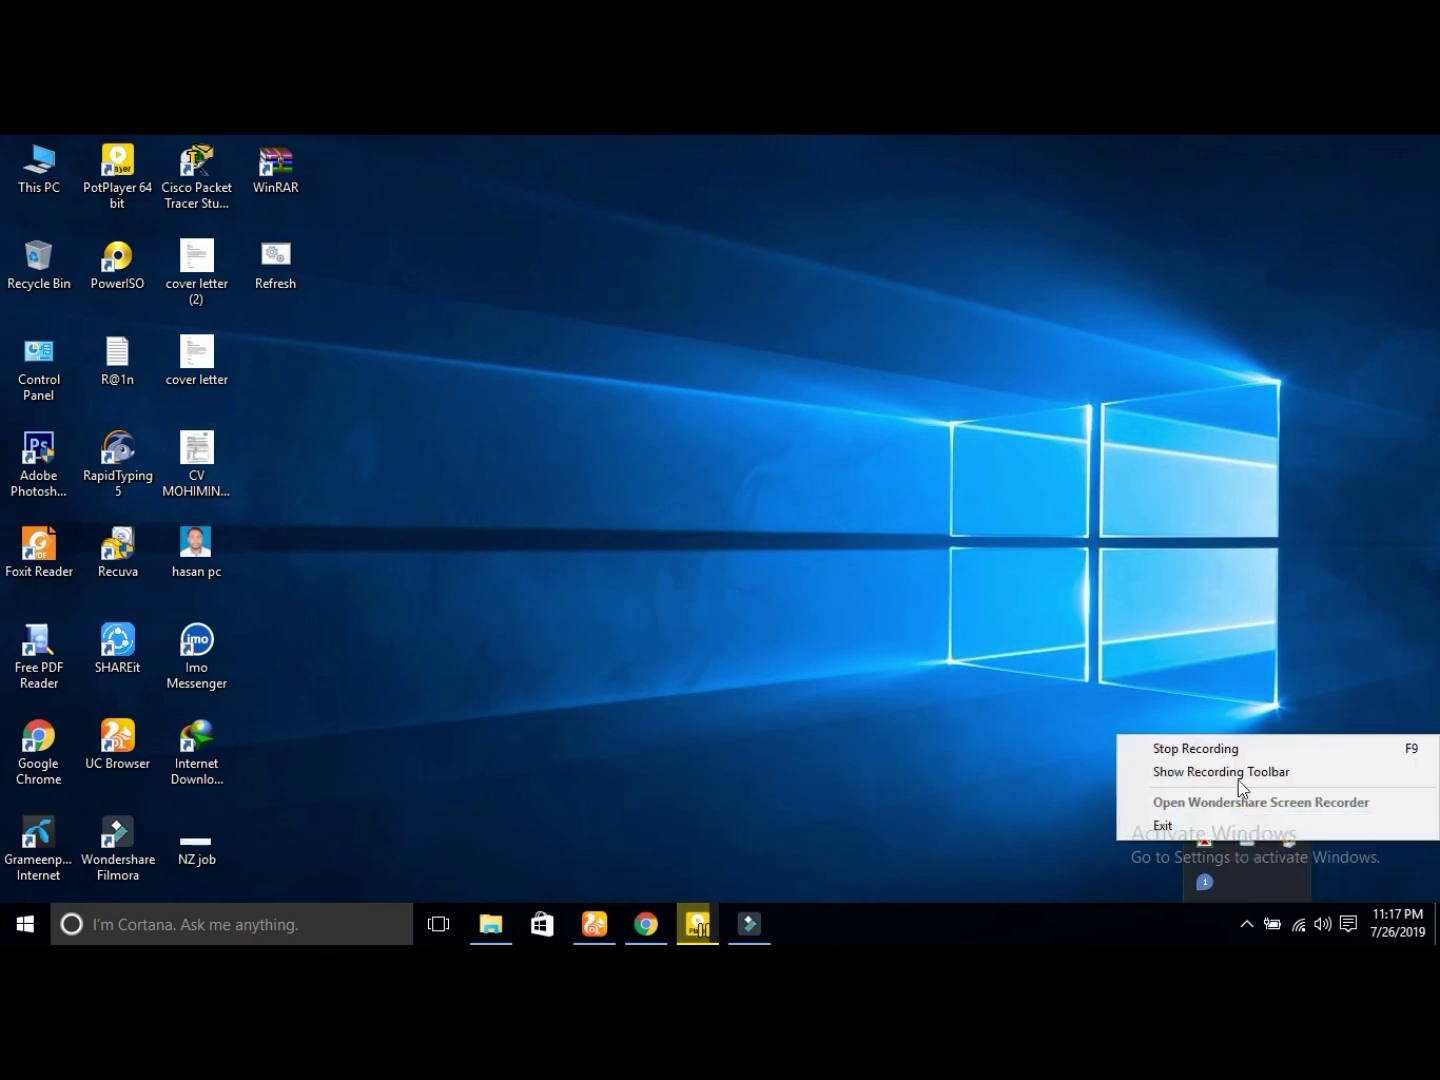